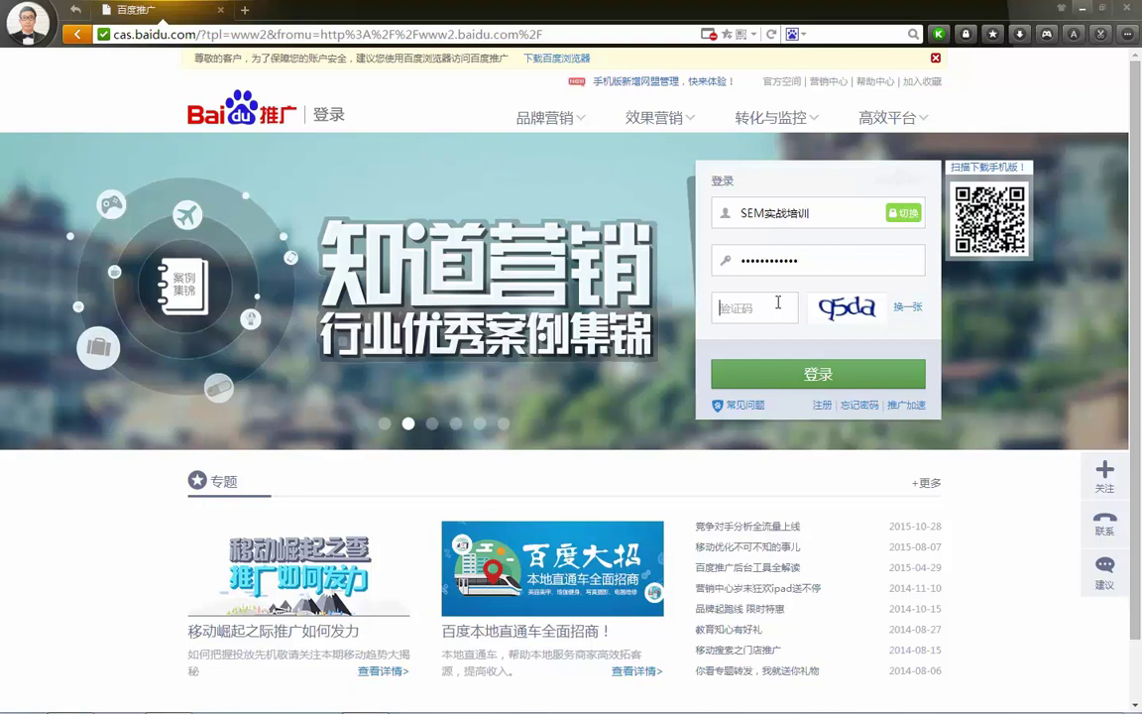
# Enter the image verification code and log in to the promotion account.
pyautogui.write('q')
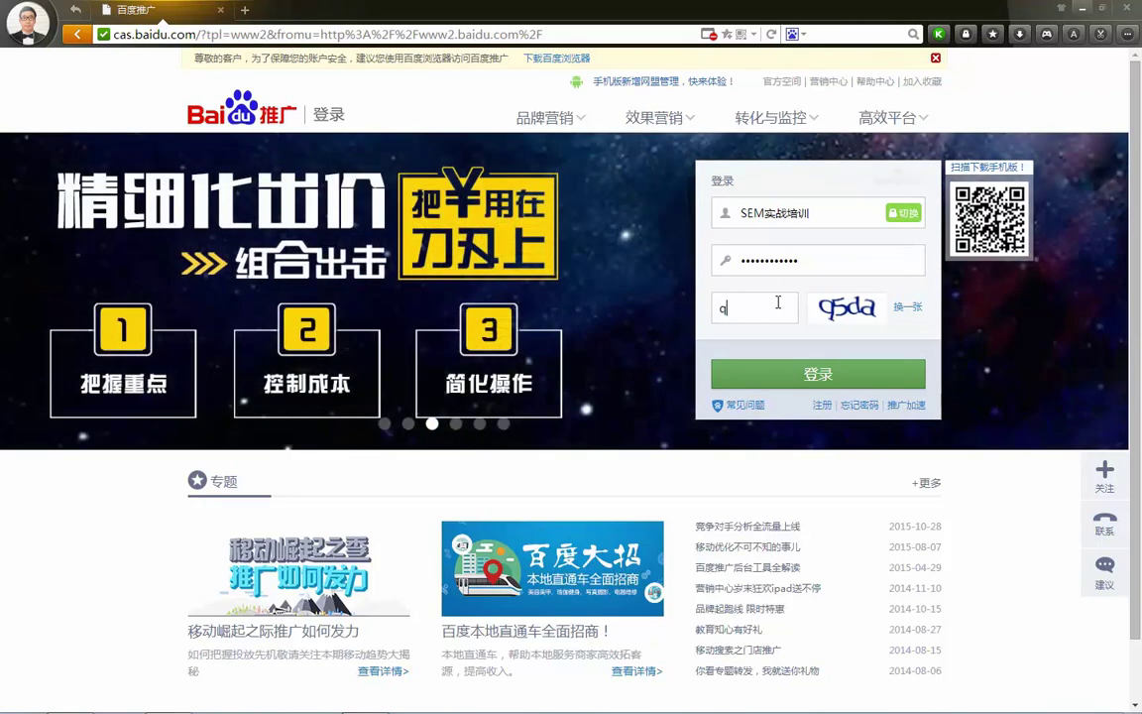
pyautogui.write('5bd')
pyautogui.press('Return')
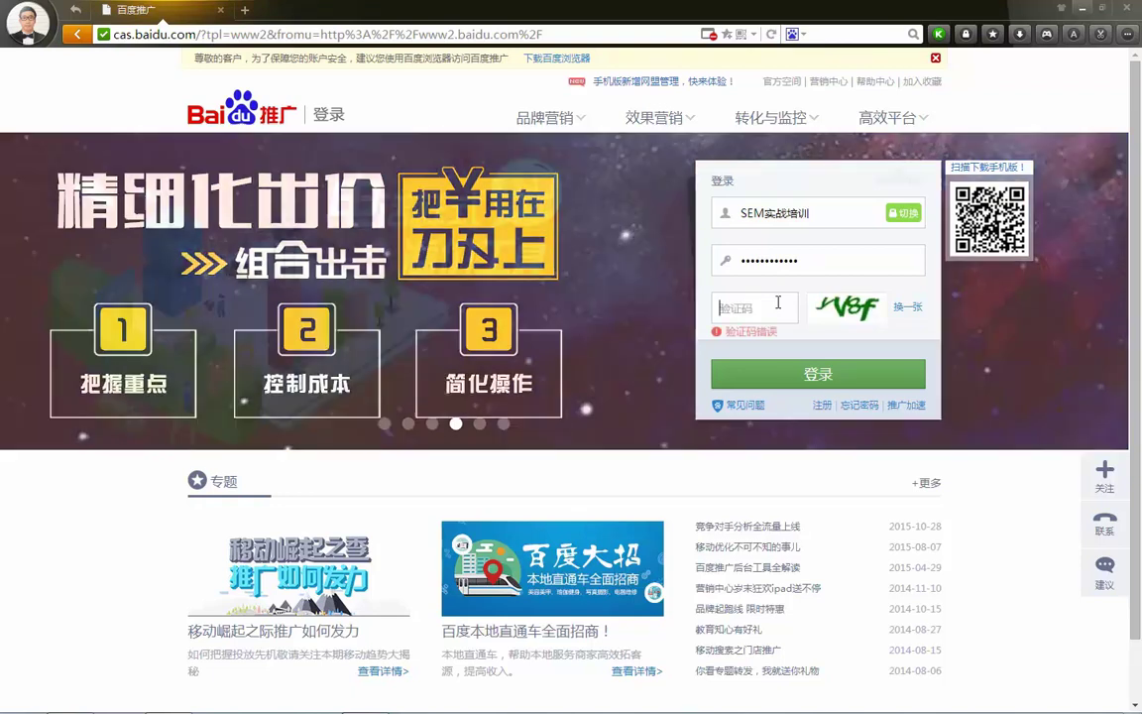
pyautogui.write('yv')
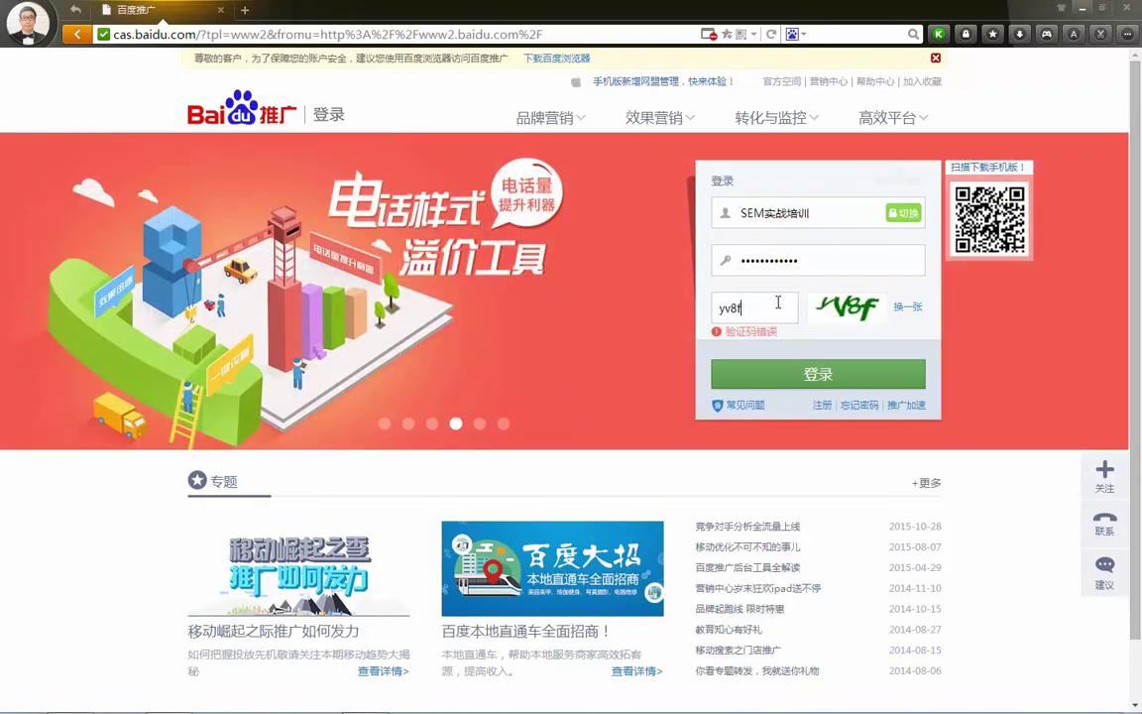
pyautogui.write('8f')
pyautogui.press('Return')
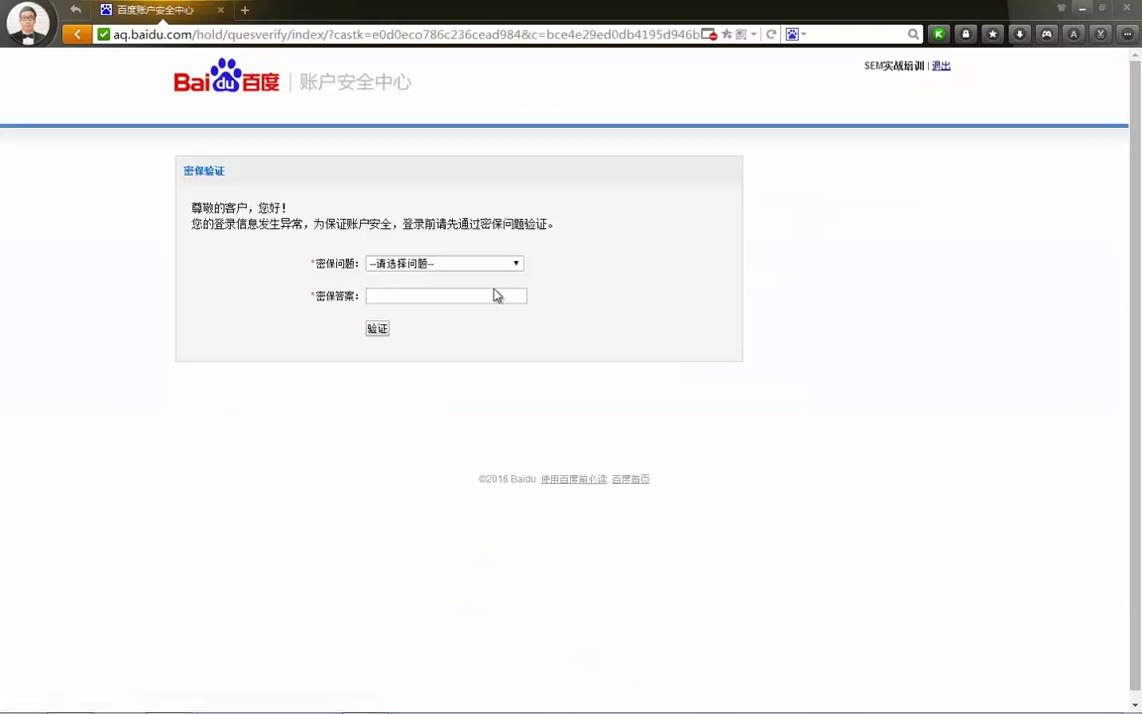
# Choose the security question 您绑定的手机号？, enter the security answer and submit the verification.
pyautogui.click(446, 263)
pyautogui.click(419, 295)
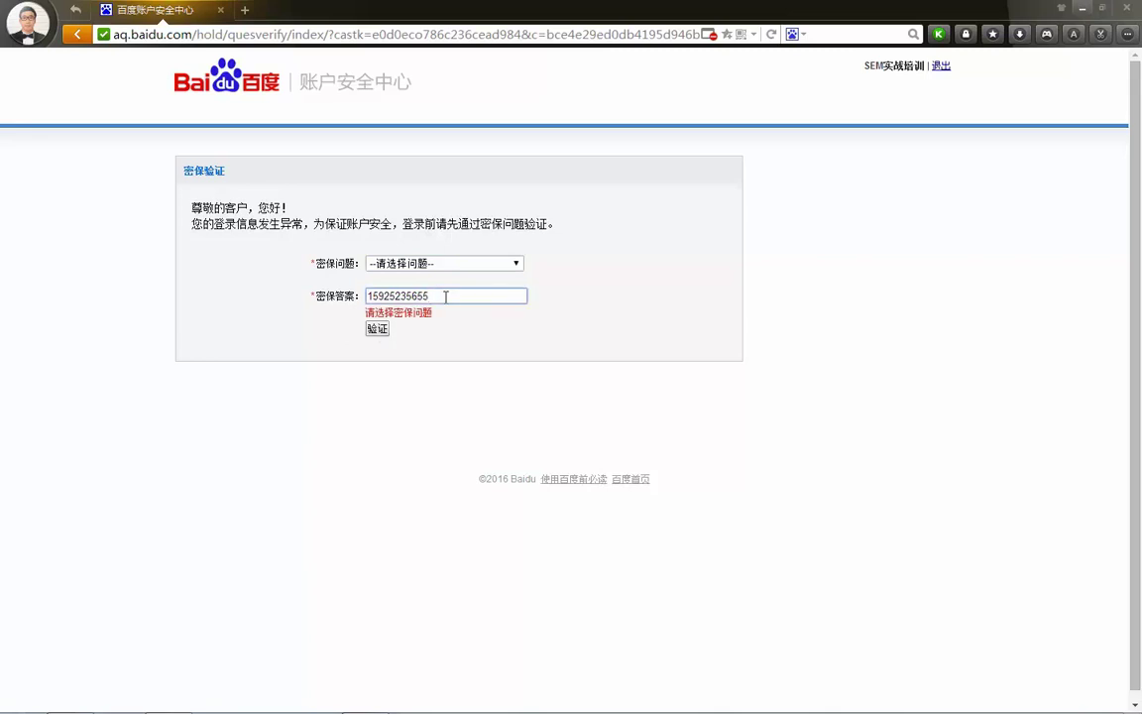
pyautogui.click(446, 263)
pyautogui.click(448, 292)
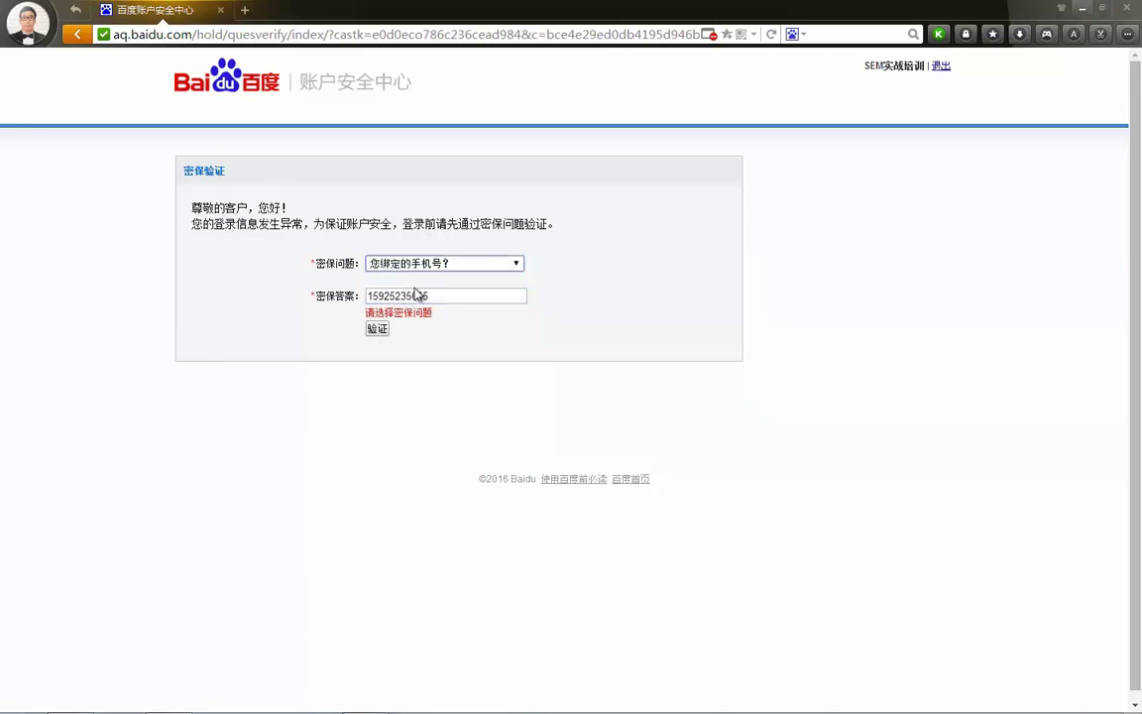
pyautogui.click(383, 331)
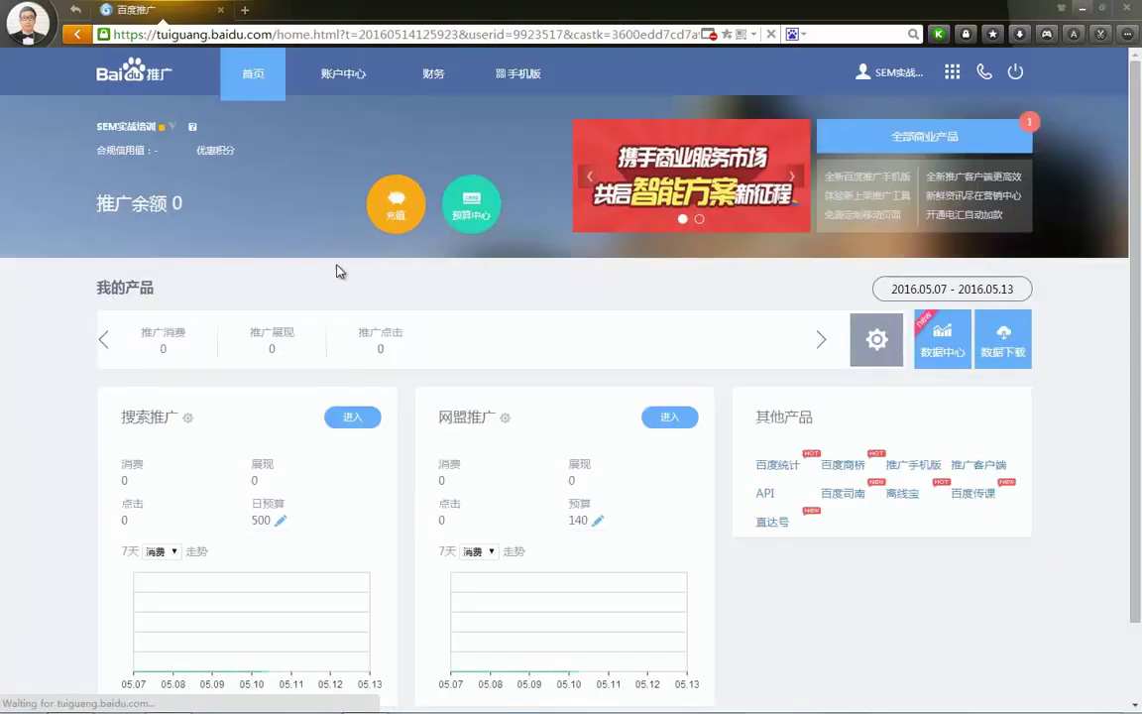
# Enter 搜索推广, open its 推广管理 page and dismiss the audience-binding promotion pop-up.
pyautogui.click(352, 416)
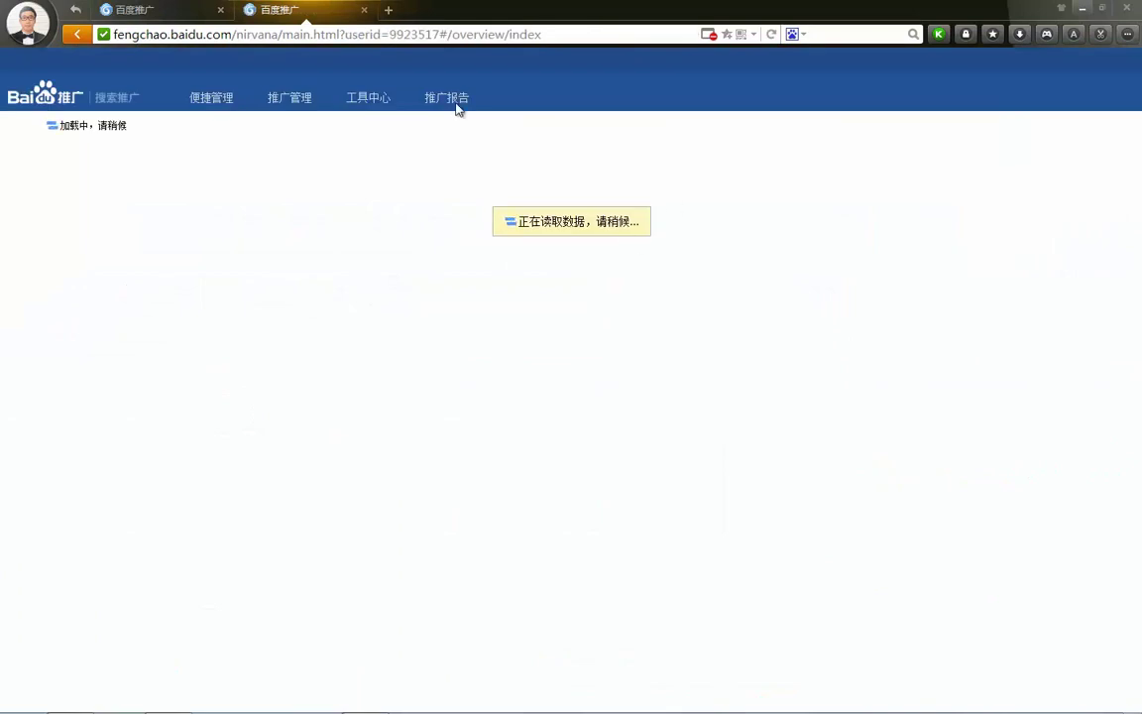
pyautogui.click(297, 106)
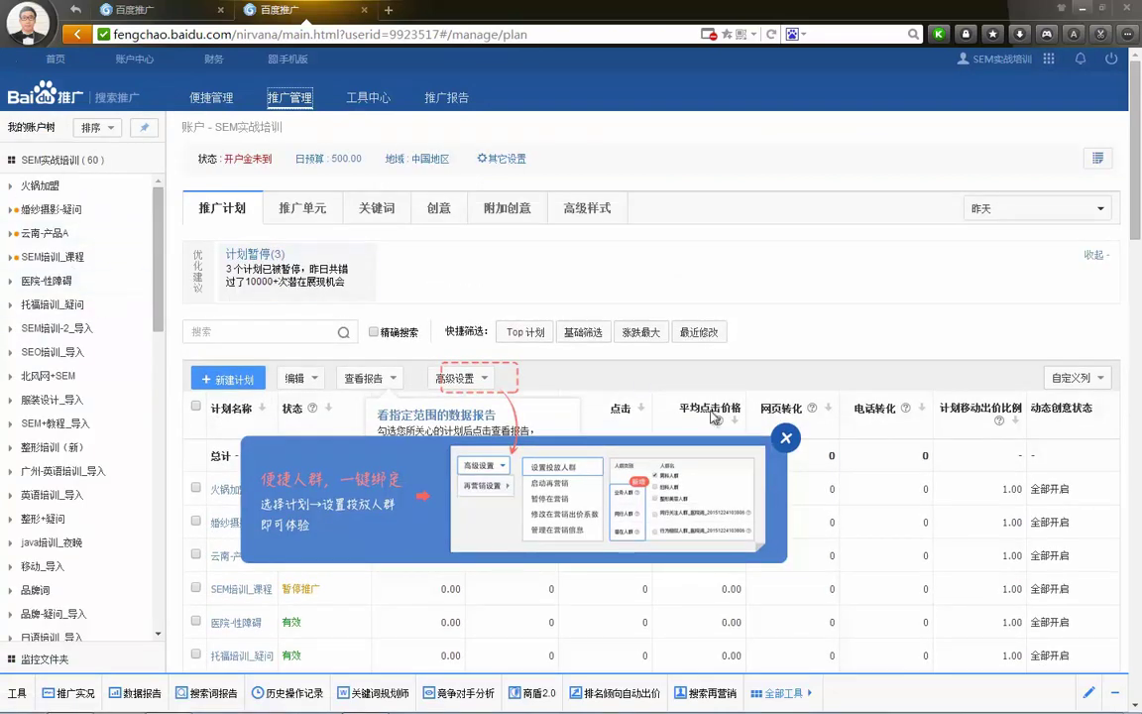
pyautogui.click(786, 437)
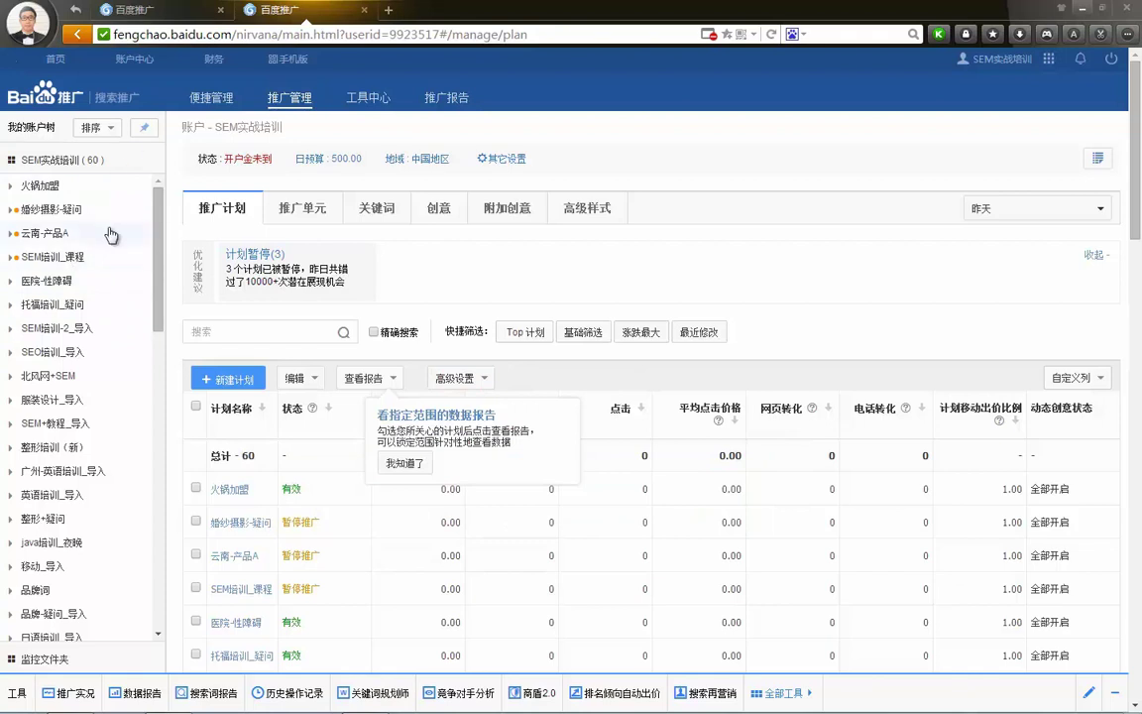
# Open the SEM培训-多少钱 unit inside the 婚纱摄影-疑问 plan and dismiss the quick-filter tip.
pyautogui.scroll(-2, 253, 478)
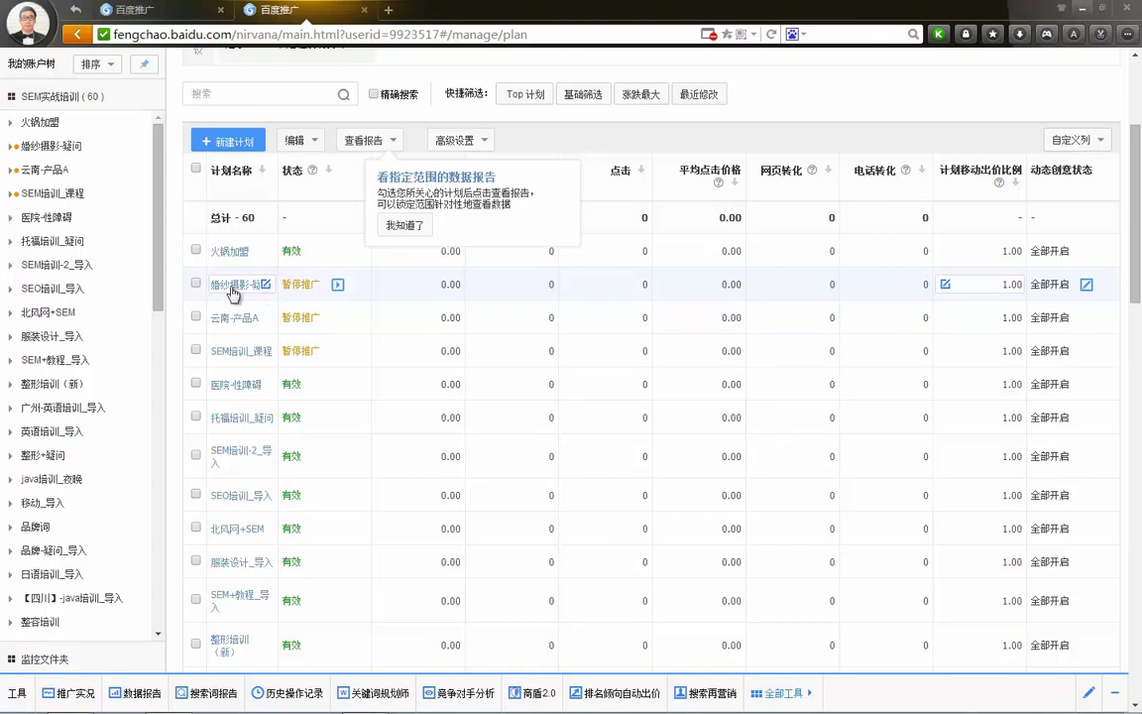
pyautogui.click(236, 287)
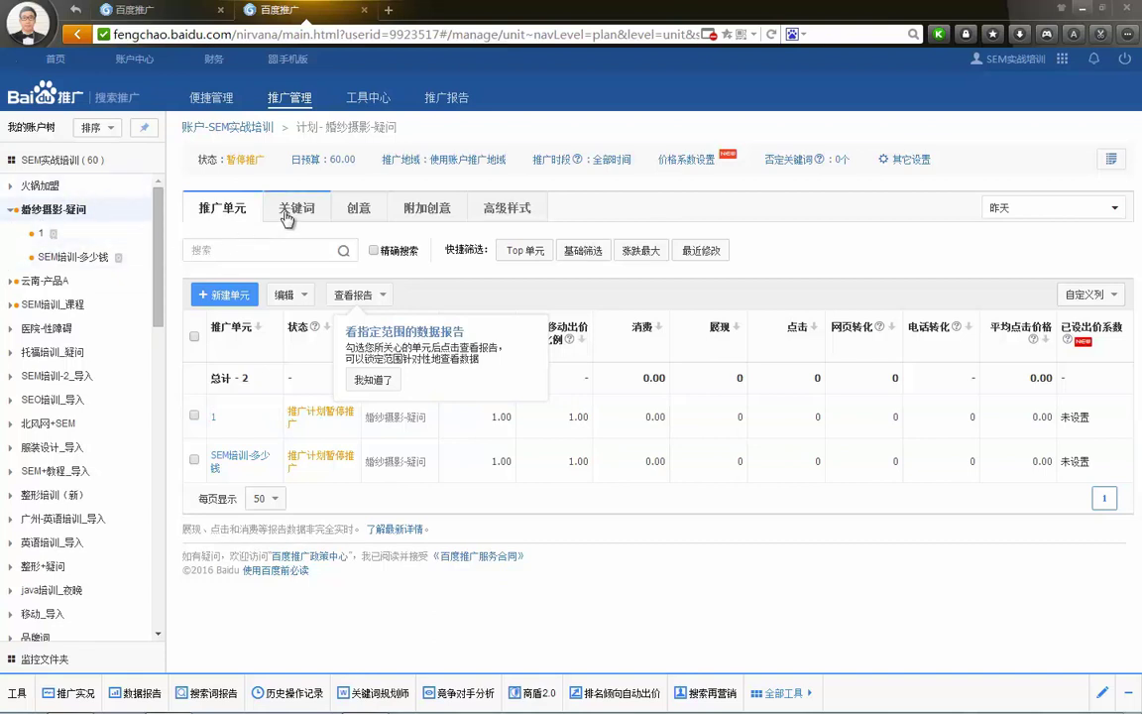
pyautogui.click(237, 459)
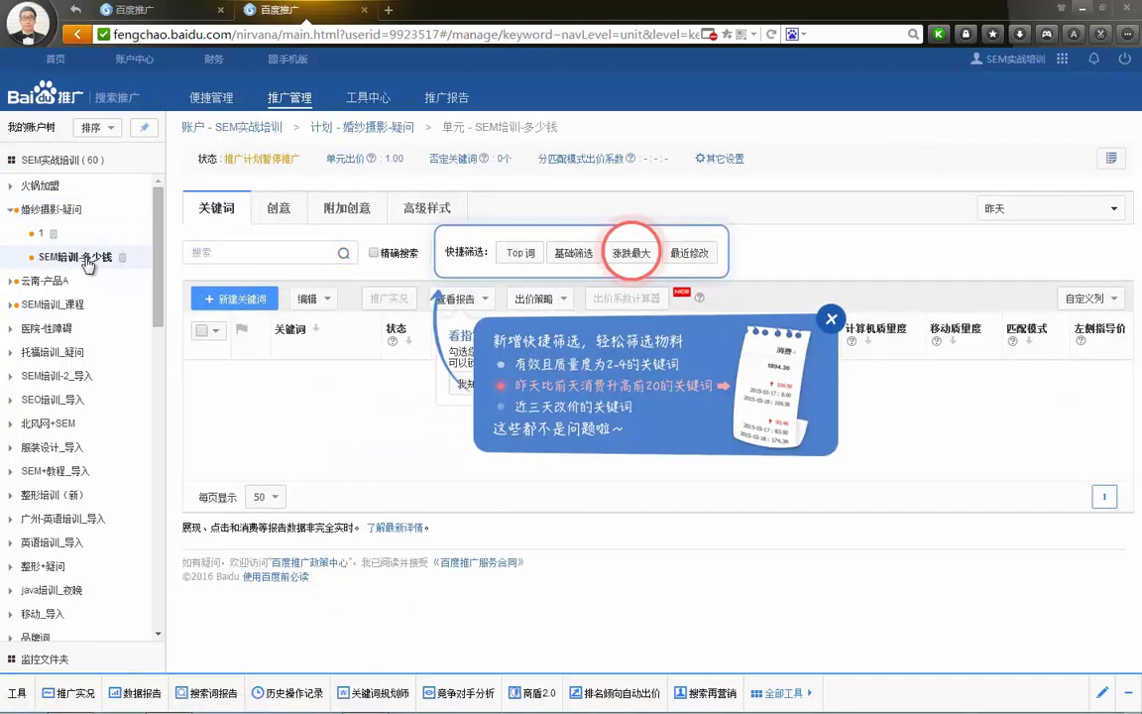
pyautogui.click(745, 290)
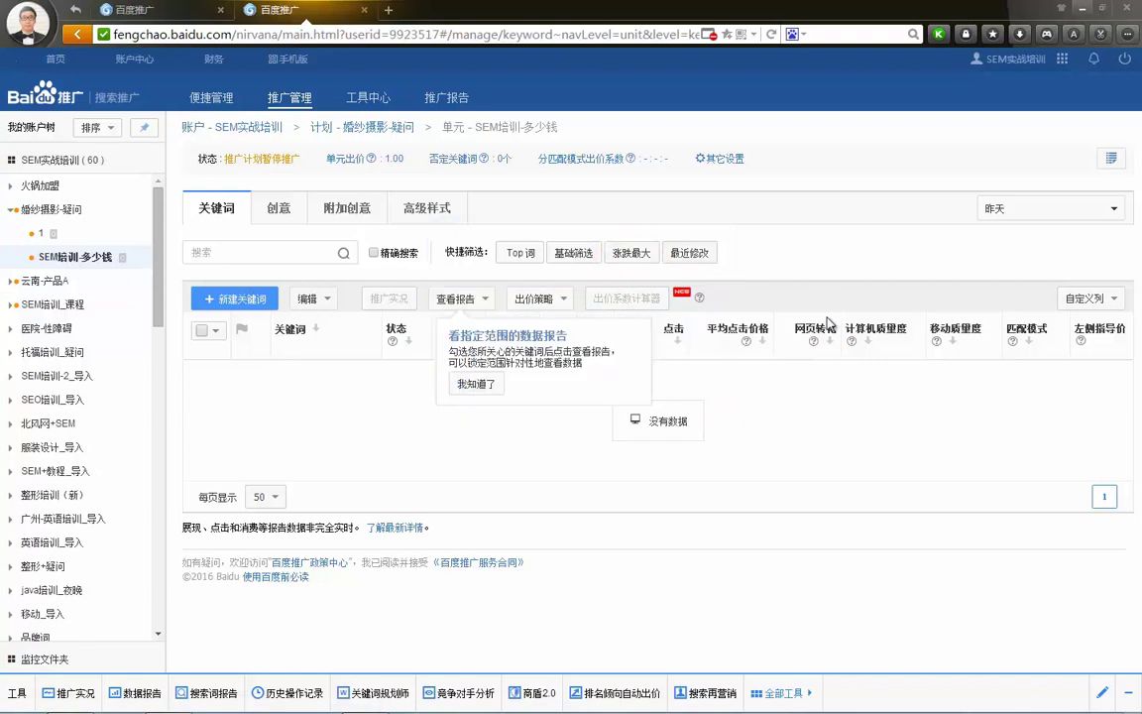
# Start adding new keywords to the unit and search the keyword planner for SEM培训多少钱.
pyautogui.click(235, 299)
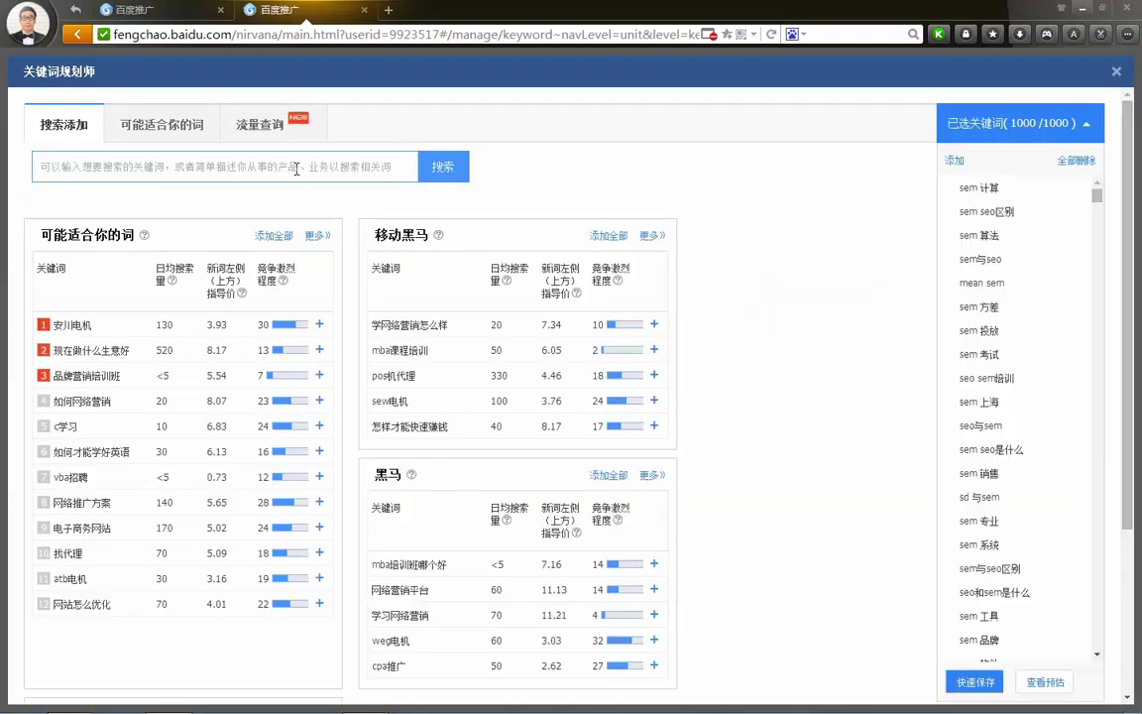
pyautogui.click(296, 169)
pyautogui.write('s')
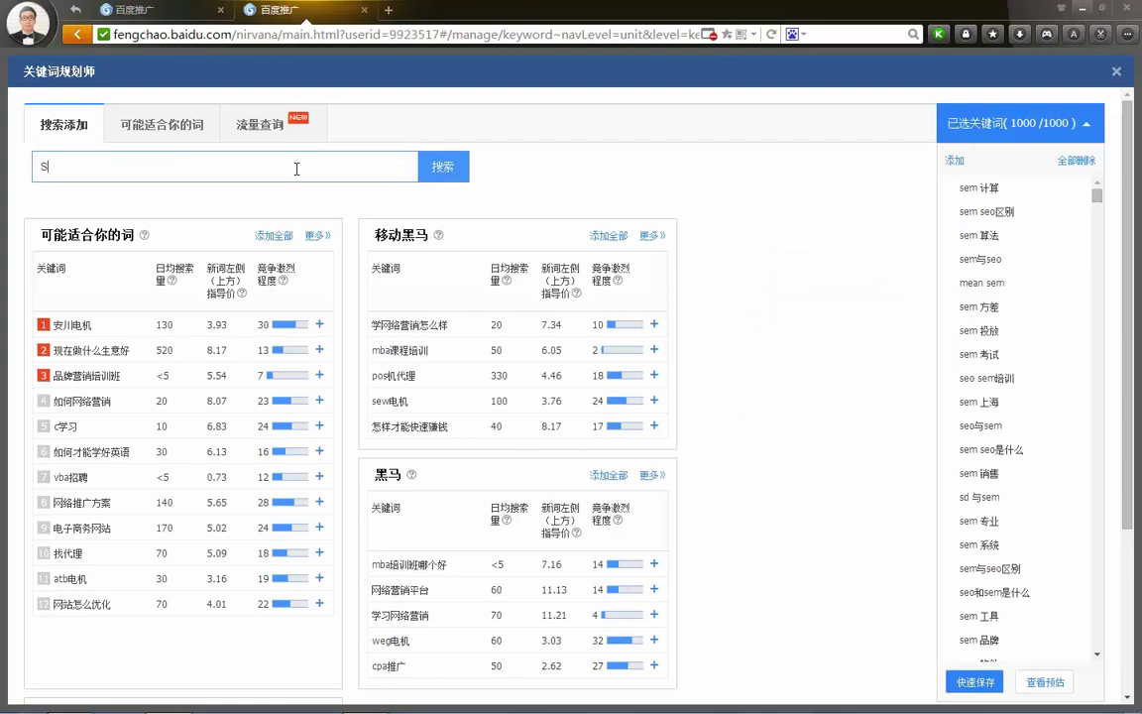
pyautogui.press('BackSpace')
pyautogui.write('SEMpxun')
pyautogui.press('space')
pyautogui.write('duoshaoqian')
pyautogui.press('space')
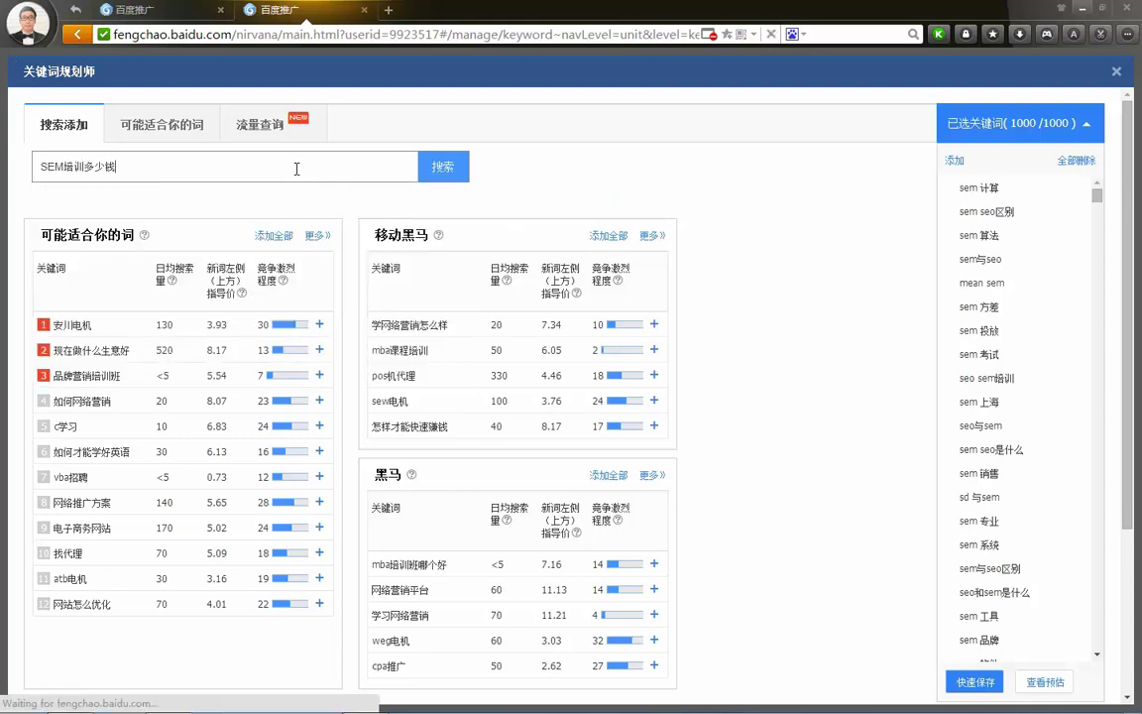
pyautogui.press('Return')
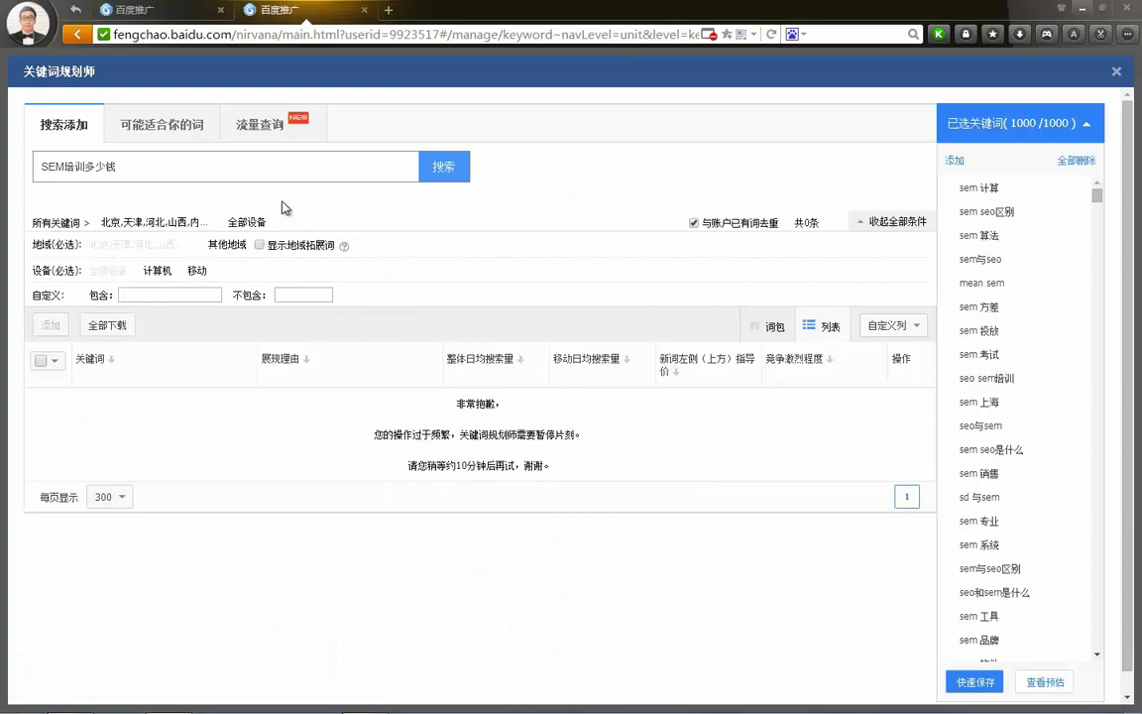
pyautogui.click(448, 171)
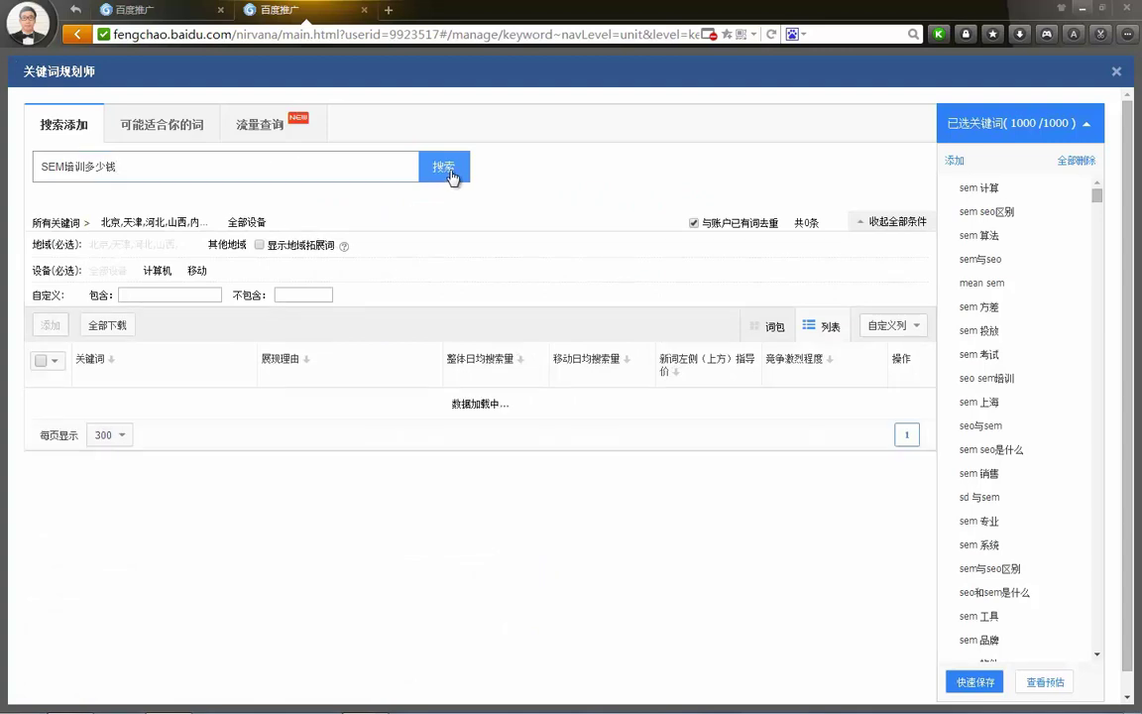
pyautogui.click(448, 171)
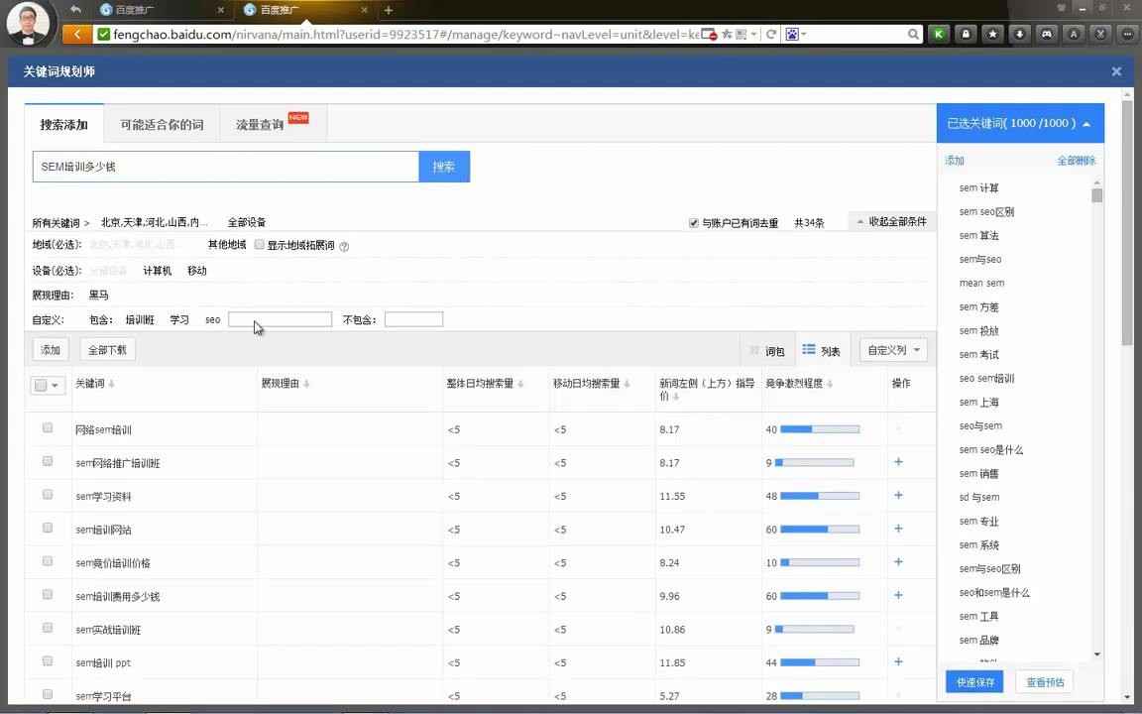
# Mark the suggested keywords sem竞价培训价格, sem培训费用多少钱 and seo培训要多少钱.
pyautogui.scroll(-3, 211, 367)
pyautogui.scroll(-3, 192, 367)
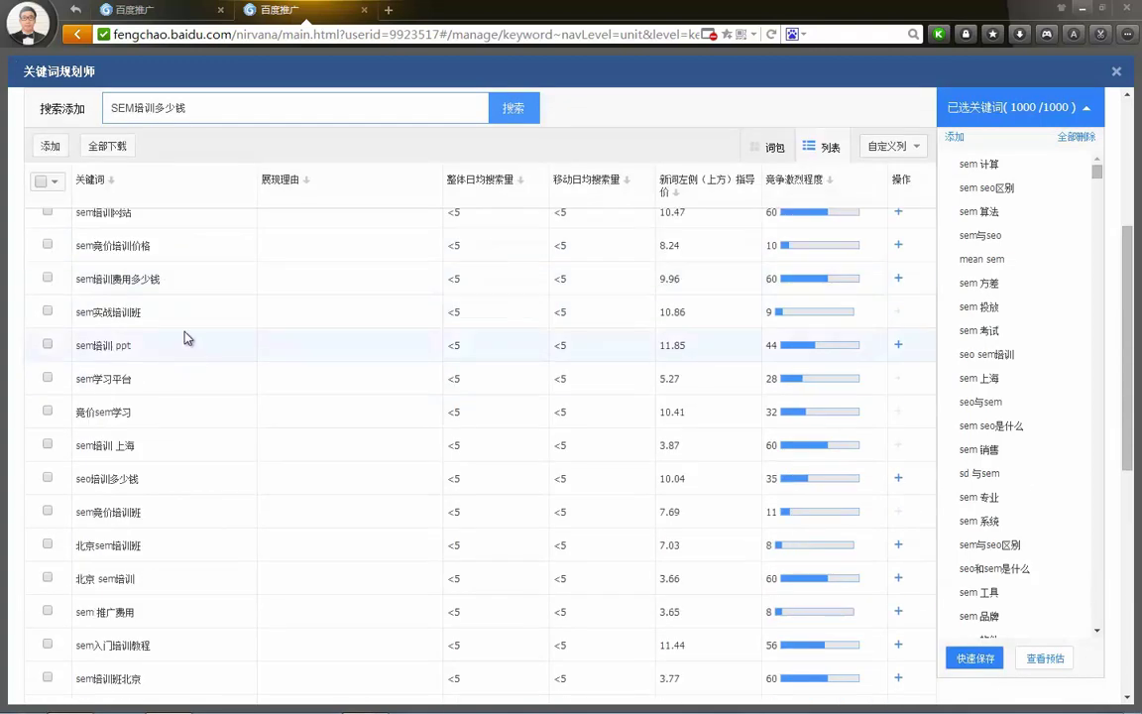
pyautogui.click(48, 279)
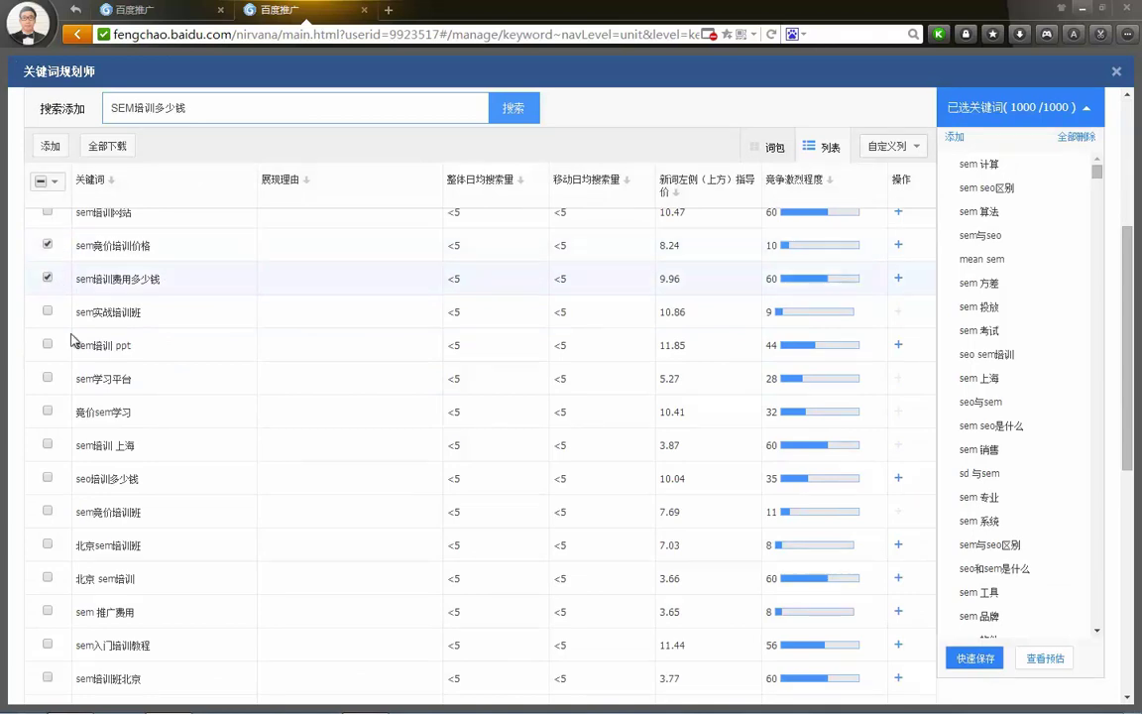
pyautogui.scroll(-5, 114, 431)
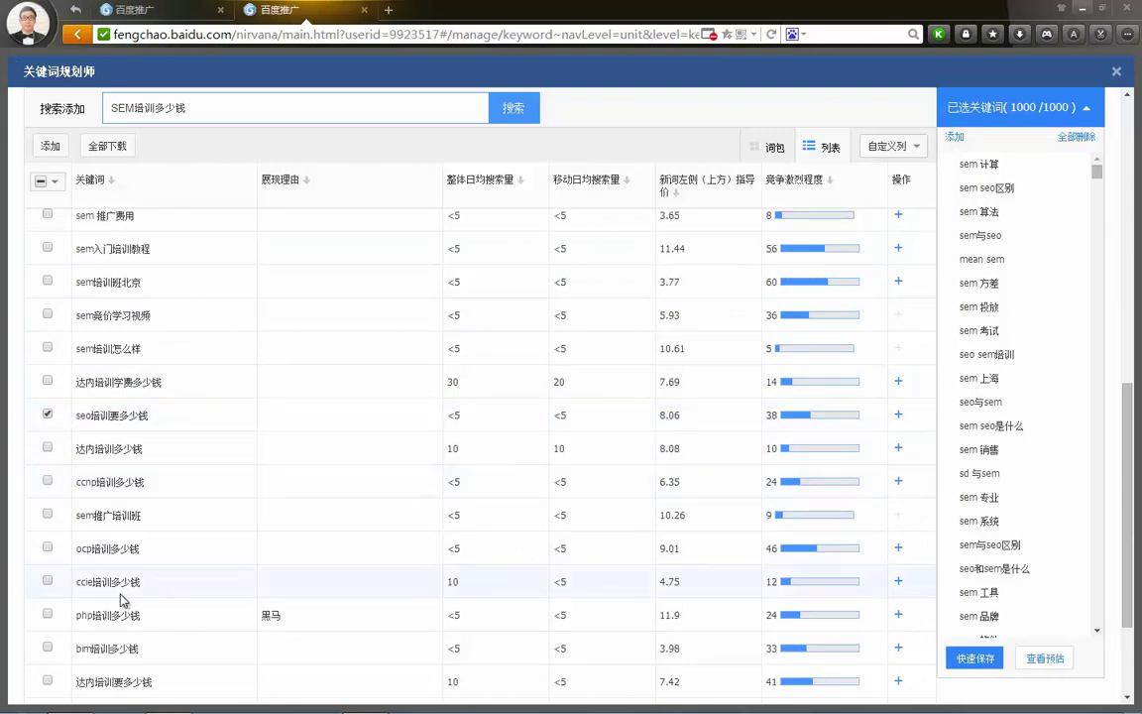
# Review the suggested keywords' relevance, daily search volumes and competition levels.
pyautogui.scroll(3, 127, 515)
pyautogui.scroll(-5, 147, 440)
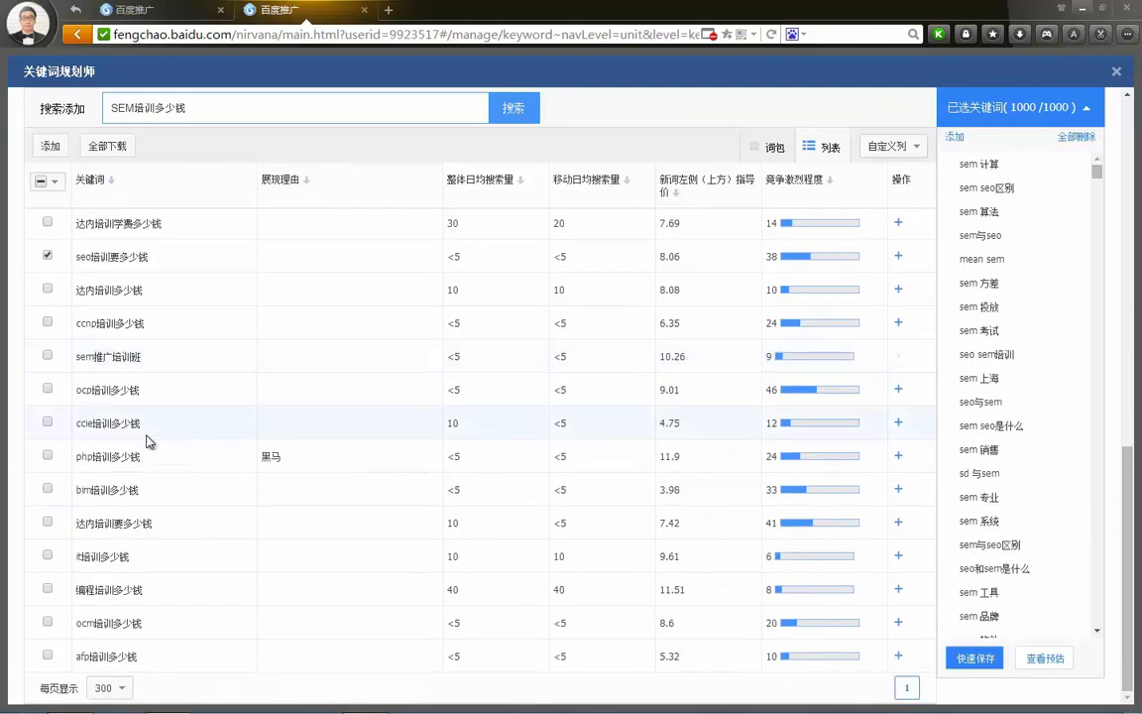
pyautogui.scroll(5, 486, 446)
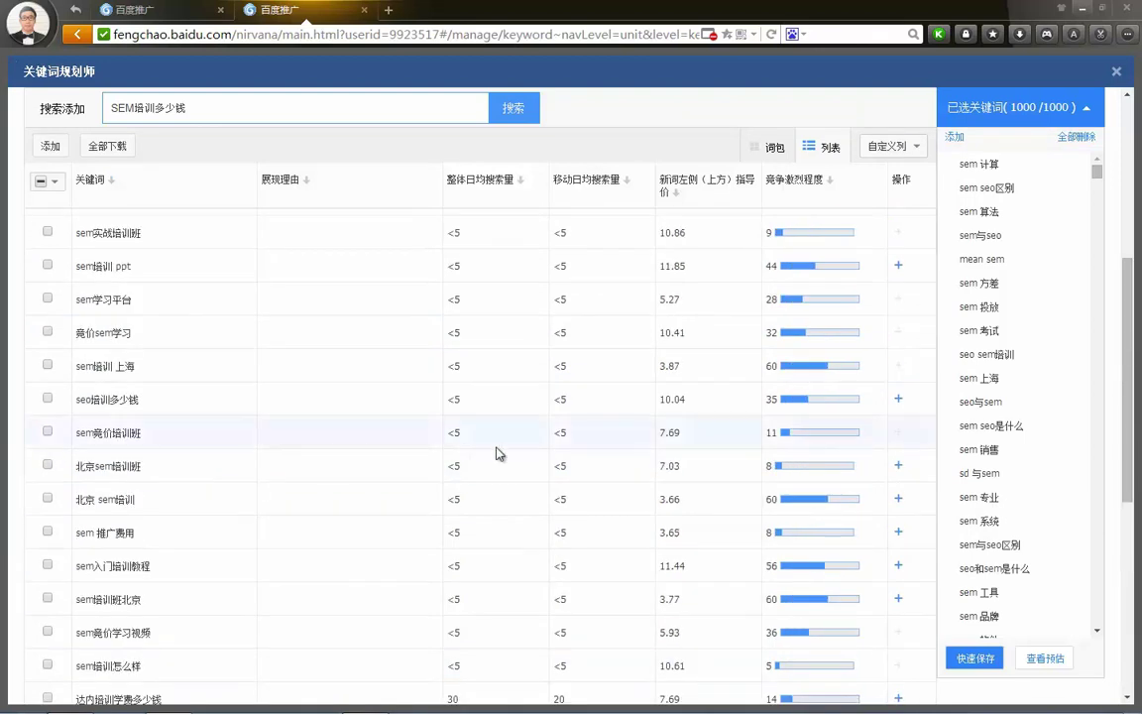
pyautogui.scroll(5, 499, 453)
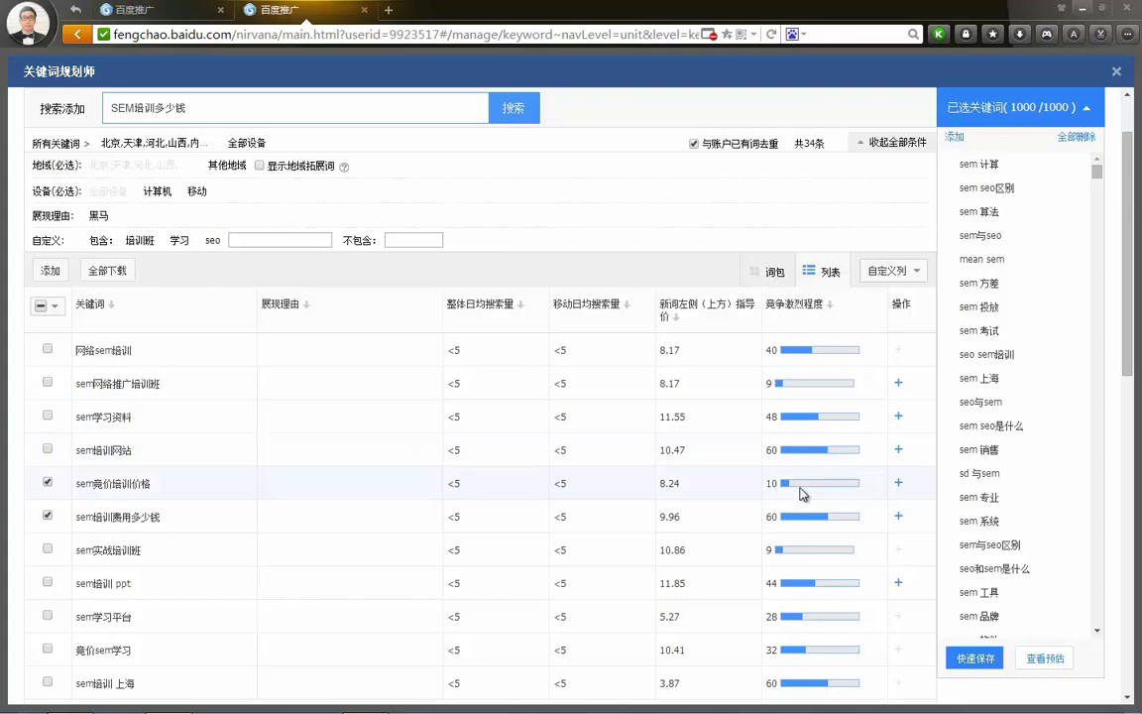
pyautogui.scroll(-3, 795, 476)
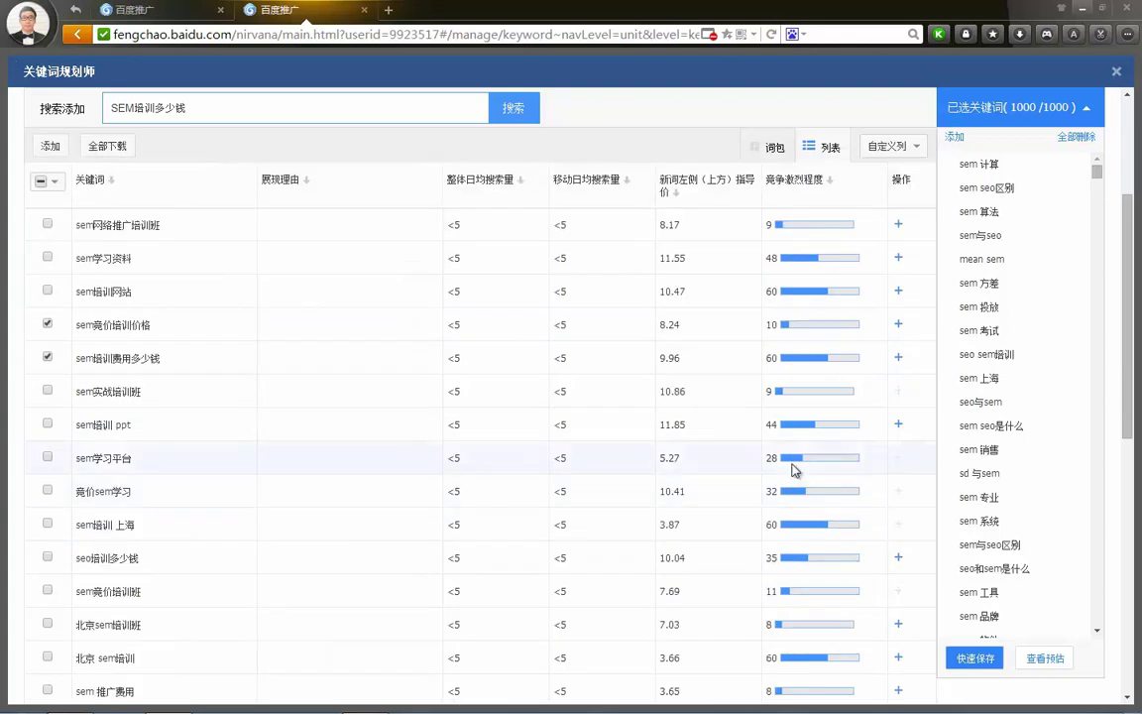
pyautogui.scroll(-1, 793, 470)
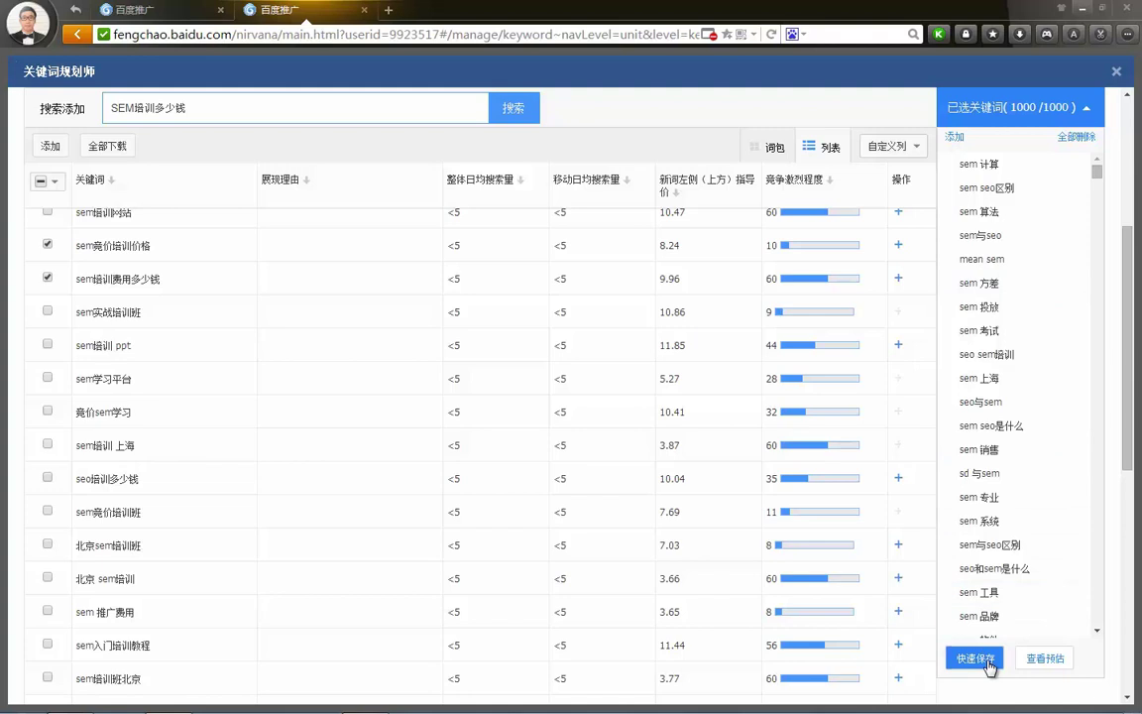
# Close the keyword planner's browser tab, re-enter 搜索推广 and open the account-wide keyword list in 推广管理.
pyautogui.click(364, 10)
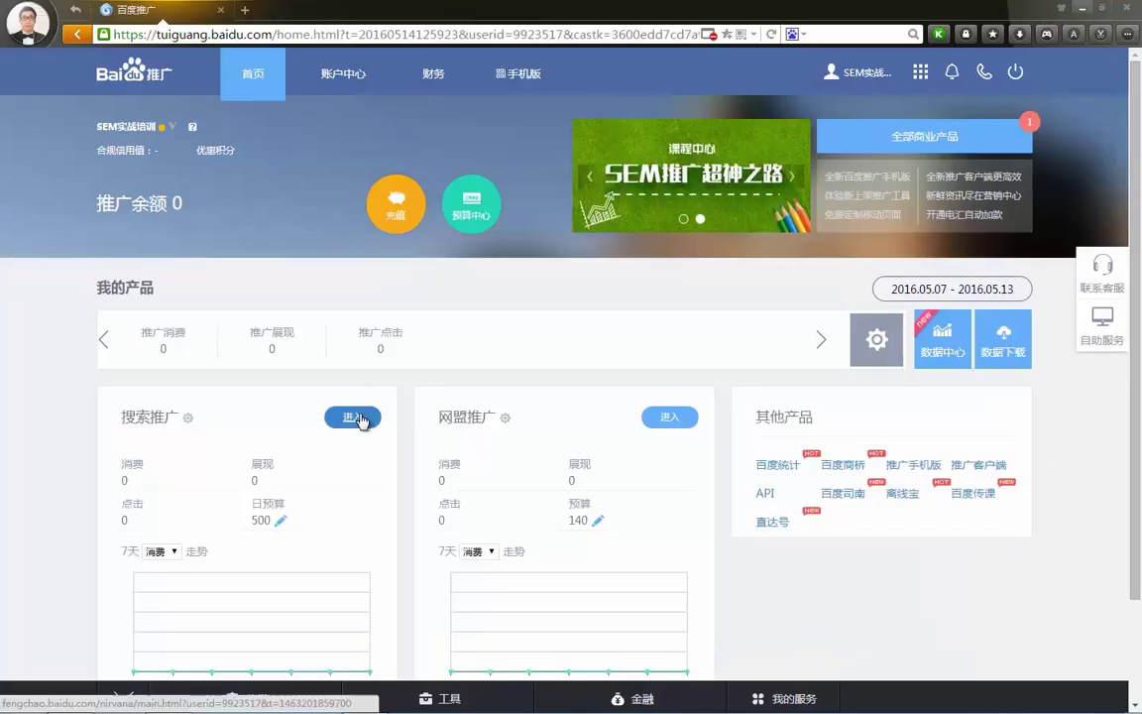
pyautogui.click(355, 418)
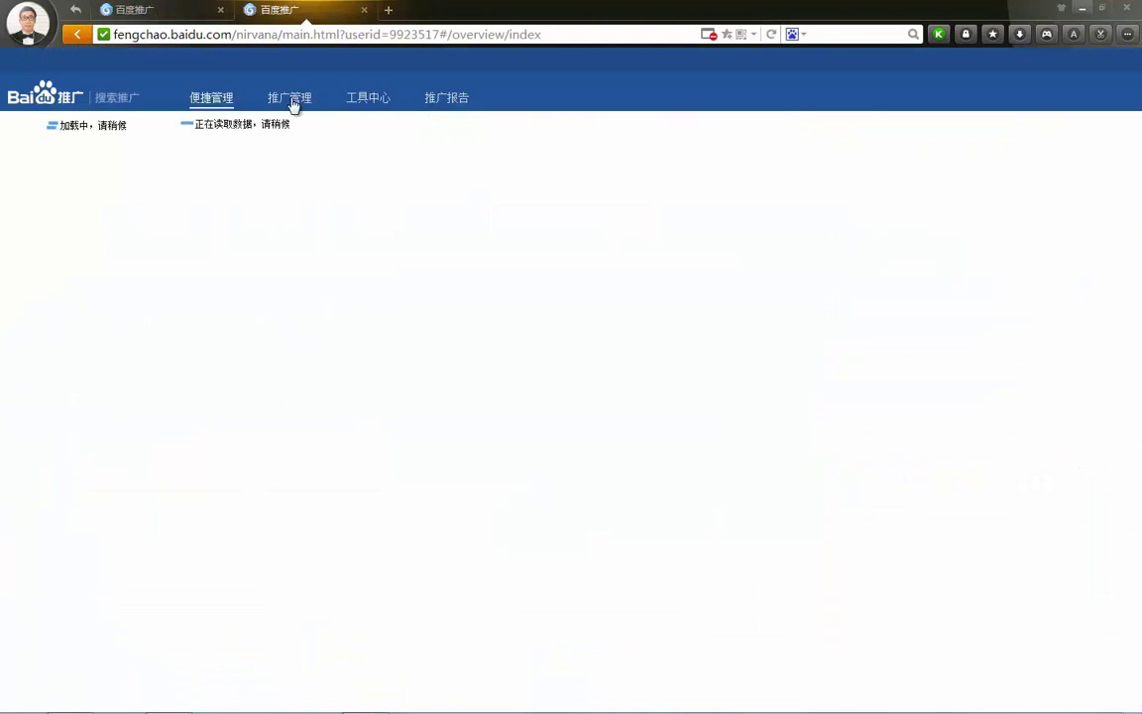
pyautogui.click(291, 100)
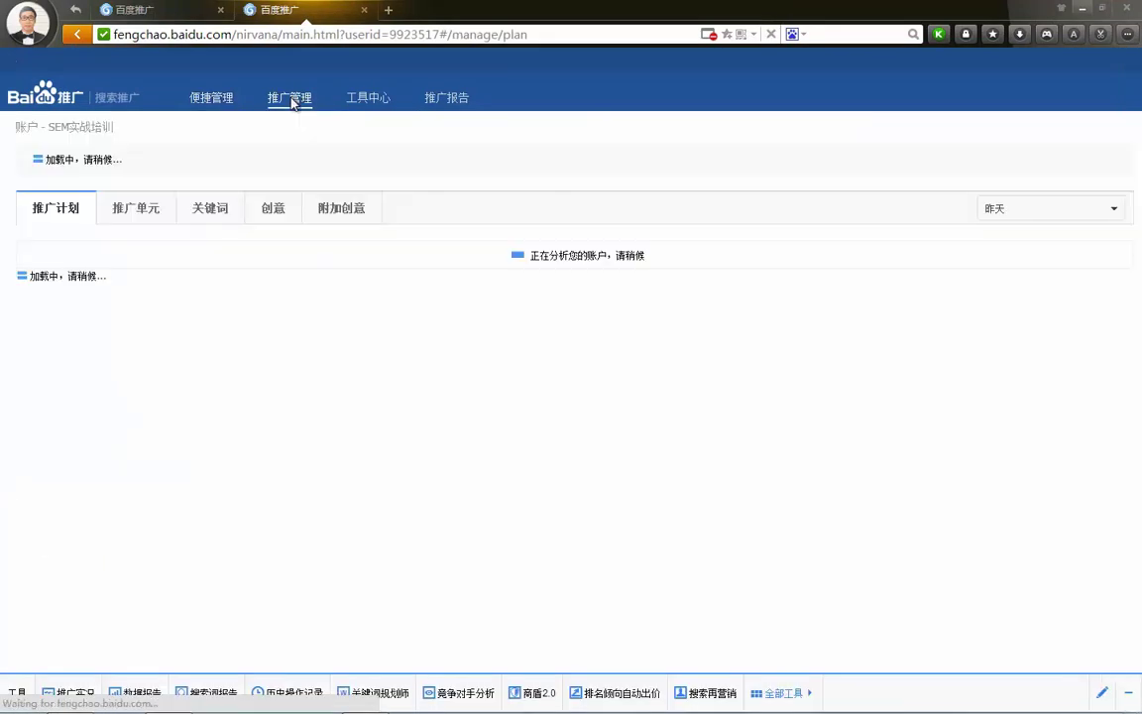
pyautogui.click(373, 211)
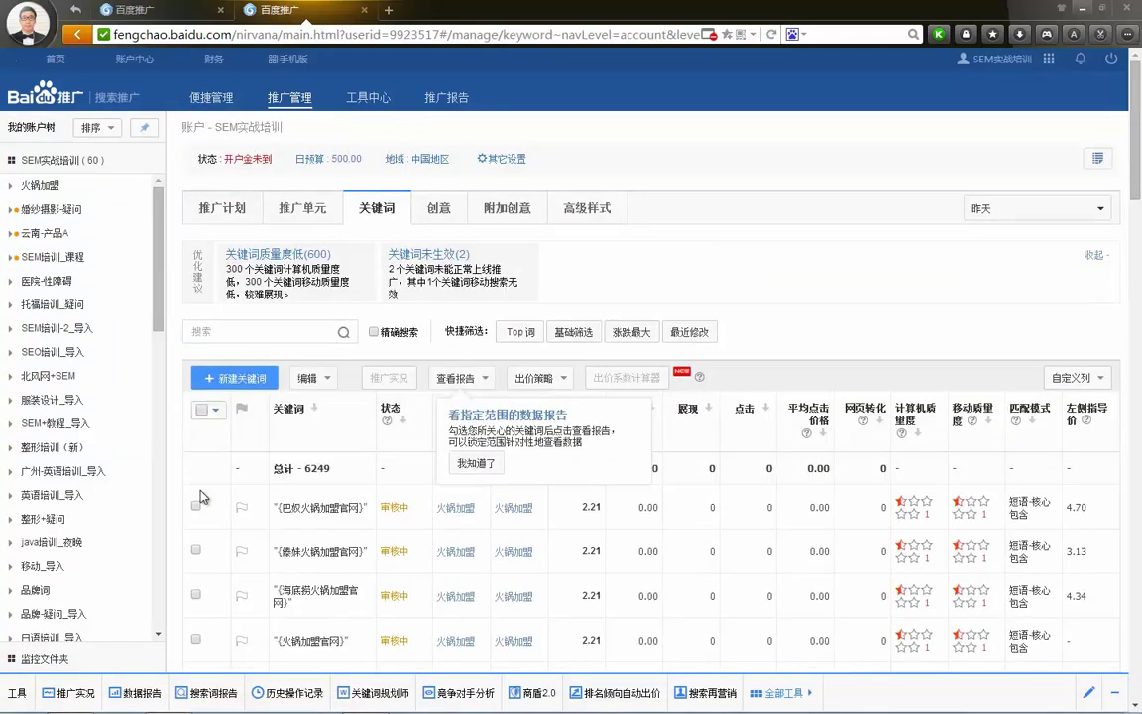
# Select the first three 火锅加盟 keywords in the list and expand the SEM培训_课程 plan in the account tree.
pyautogui.click(195, 505)
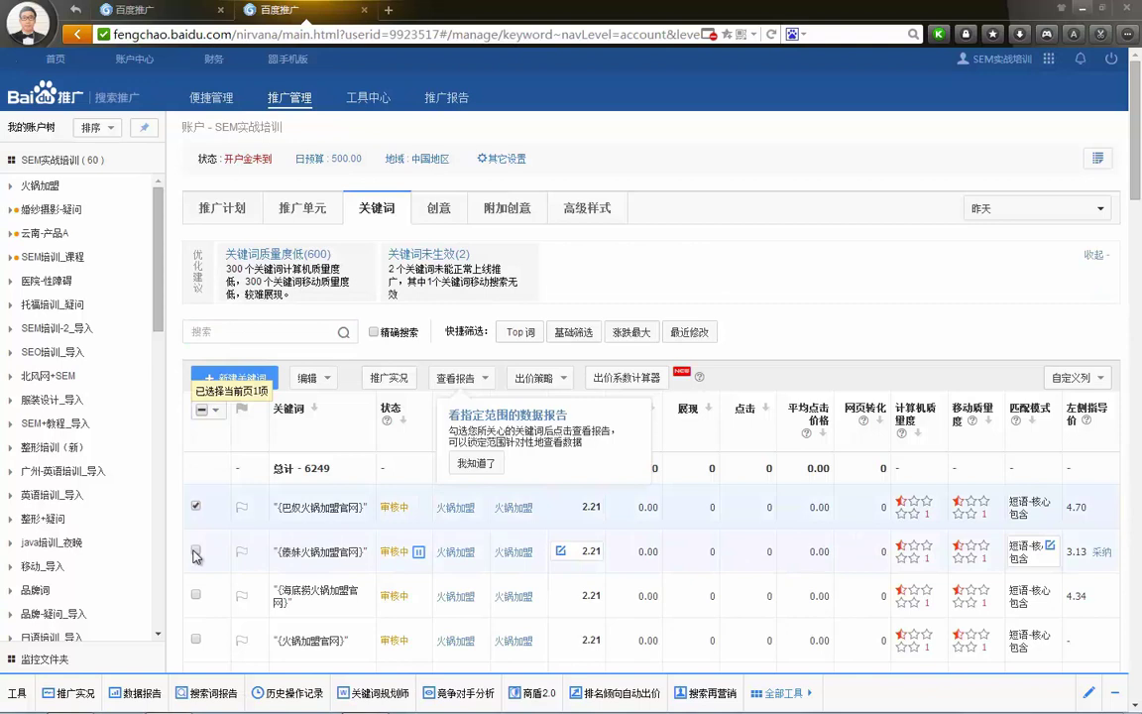
pyautogui.click(196, 552)
pyautogui.click(195, 595)
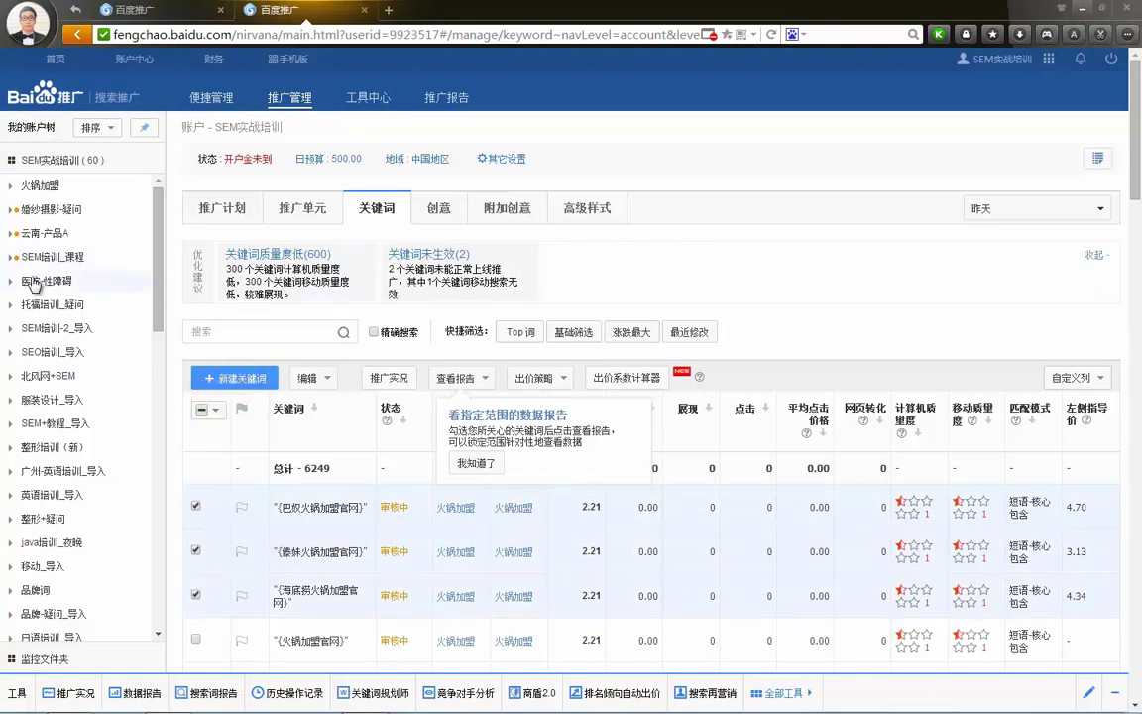
pyautogui.click(11, 259)
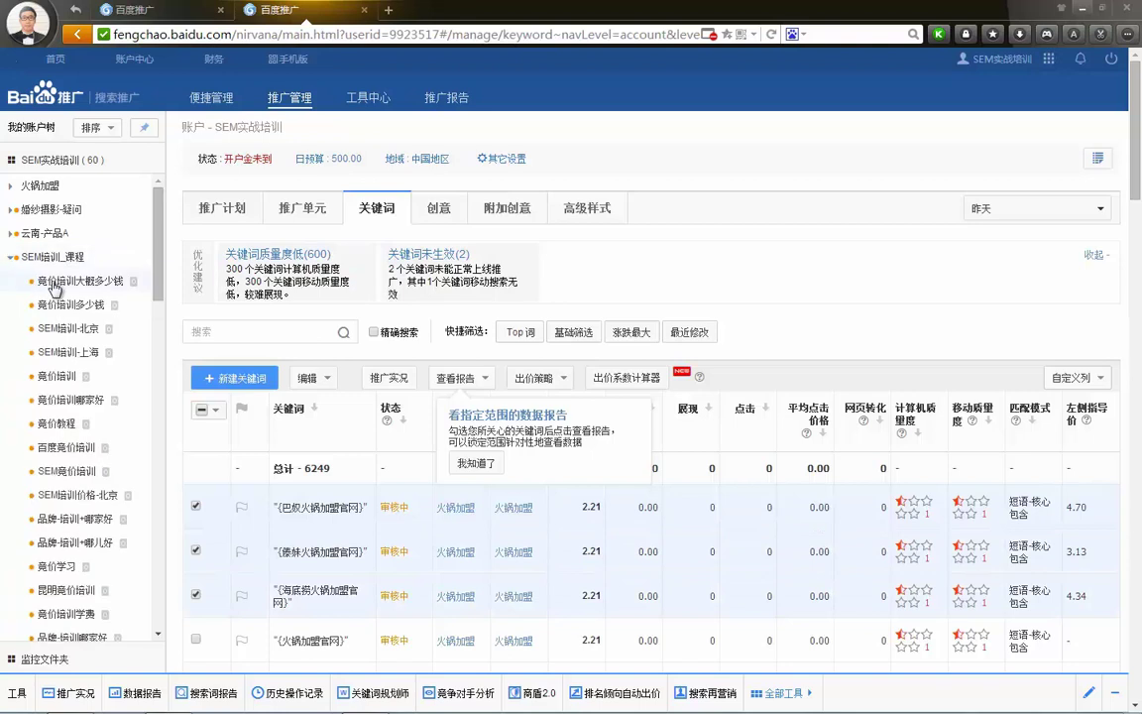
# View the keyword lists of the units 竞价培训大概多少钱 and 移动-老卢培训, and dismiss the data report tip.
pyautogui.click(59, 283)
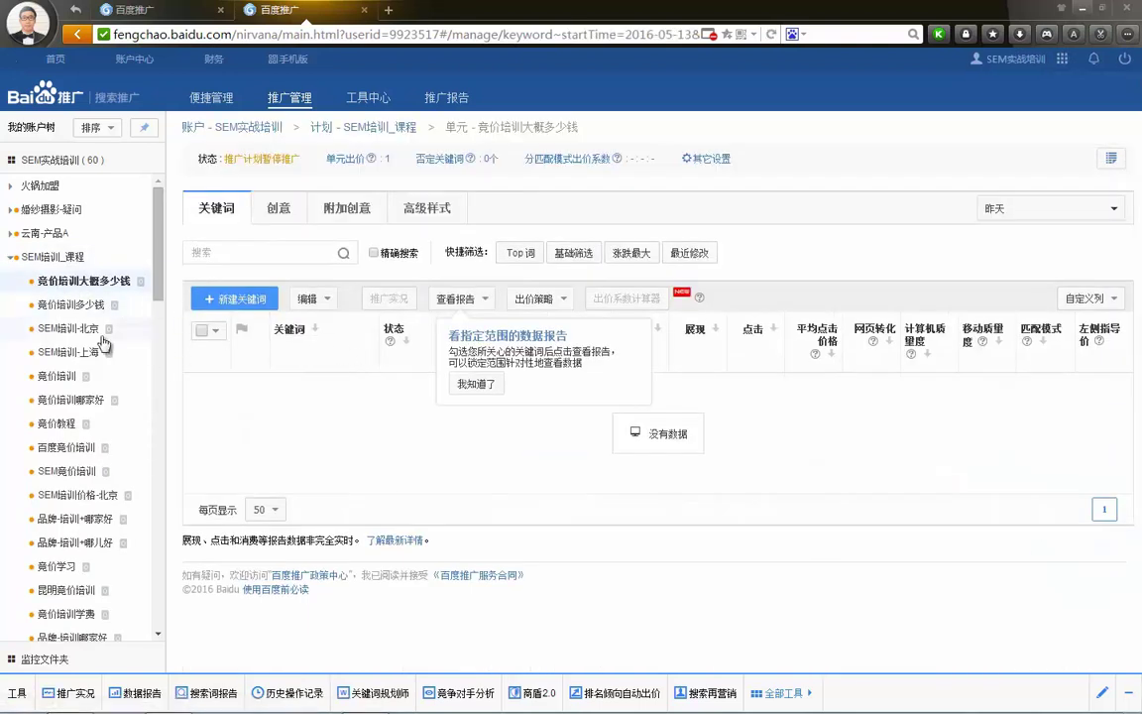
pyautogui.scroll(-6, 94, 312)
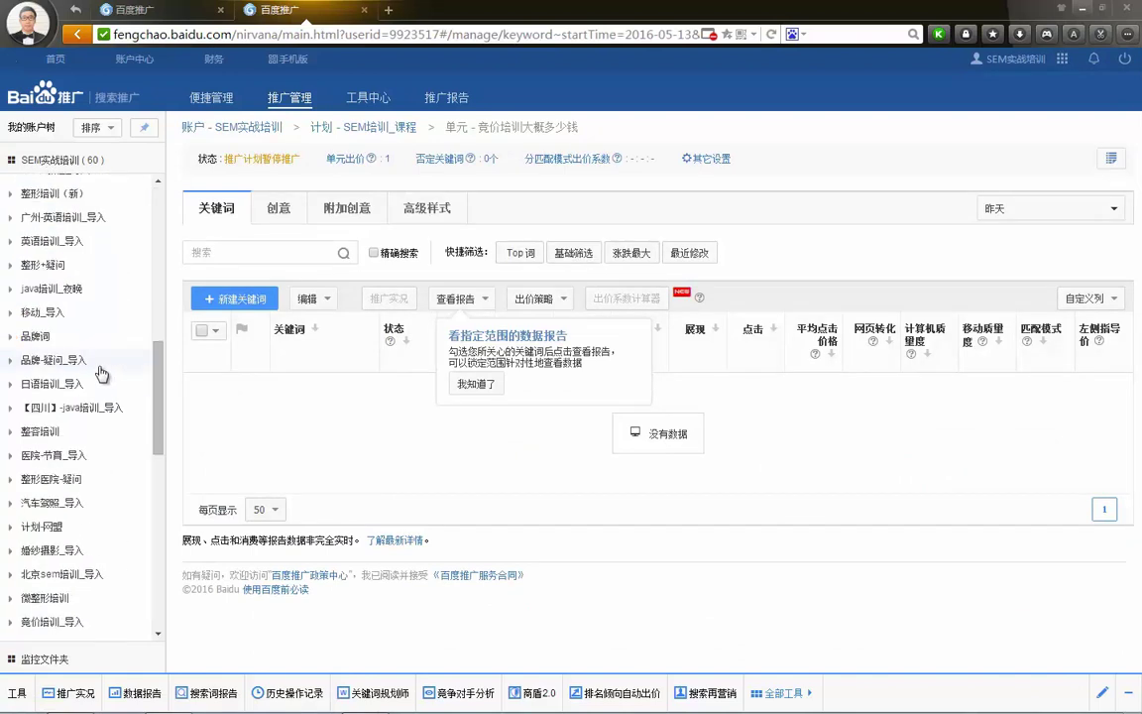
pyautogui.click(40, 311)
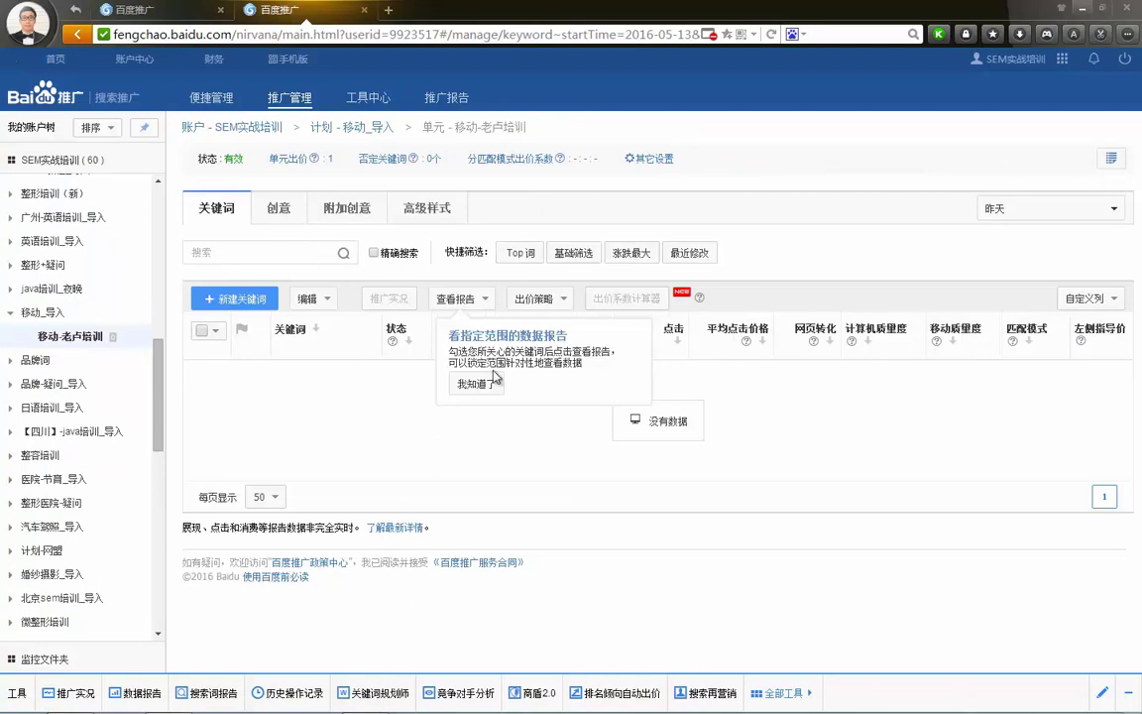
pyautogui.click(478, 383)
# Return to the keyword list of the whole SEM实战培训 account.
pyautogui.click(38, 360)
pyautogui.click(54, 170)
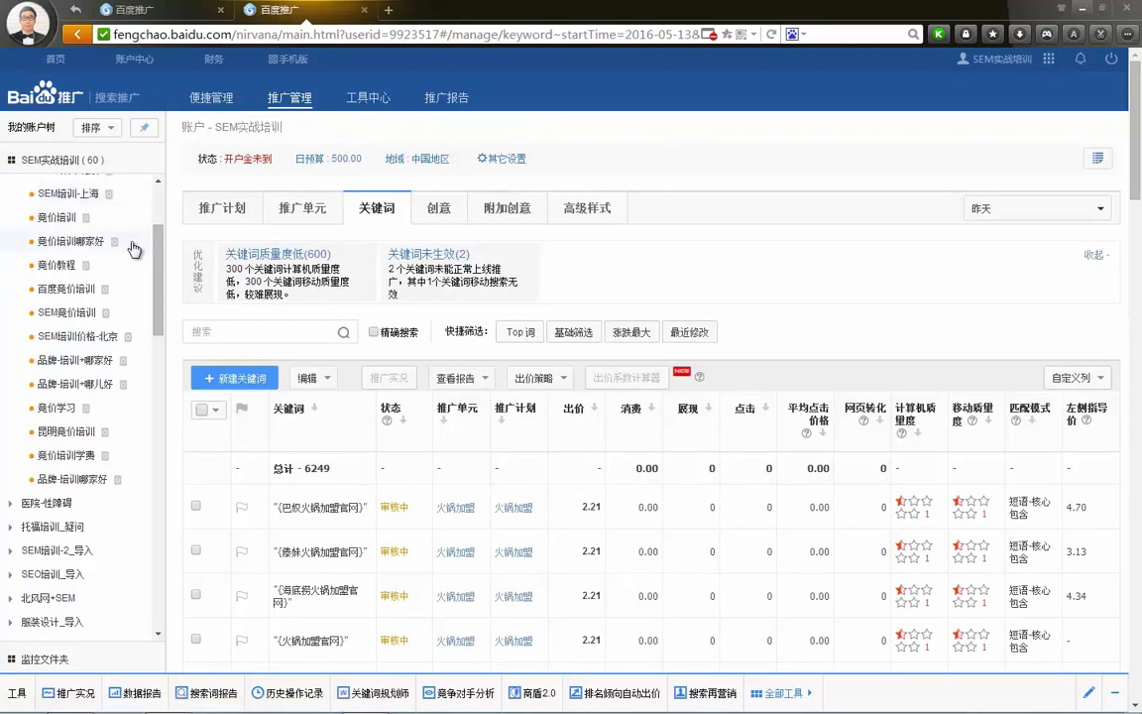
pyautogui.moveTo(158, 250); pyautogui.dragTo(145, 210)
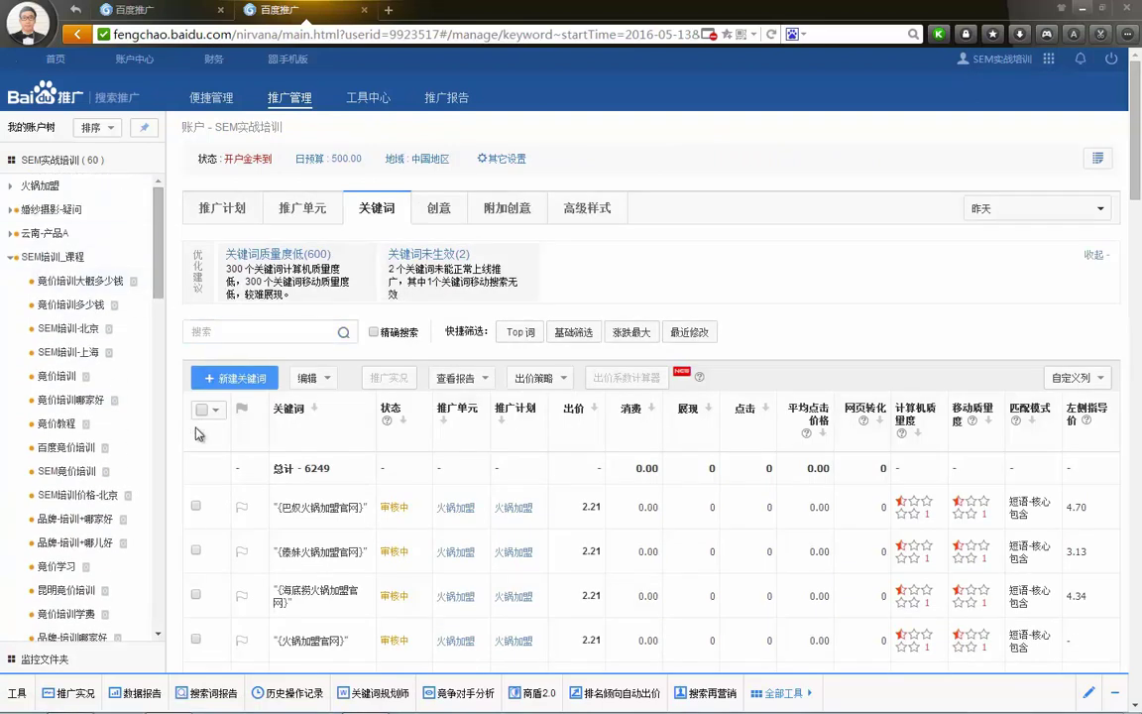
# Select the first three 火锅加盟 keywords and examine their bid options in the 关键词出价 dialog without changing the bid.
pyautogui.click(196, 505)
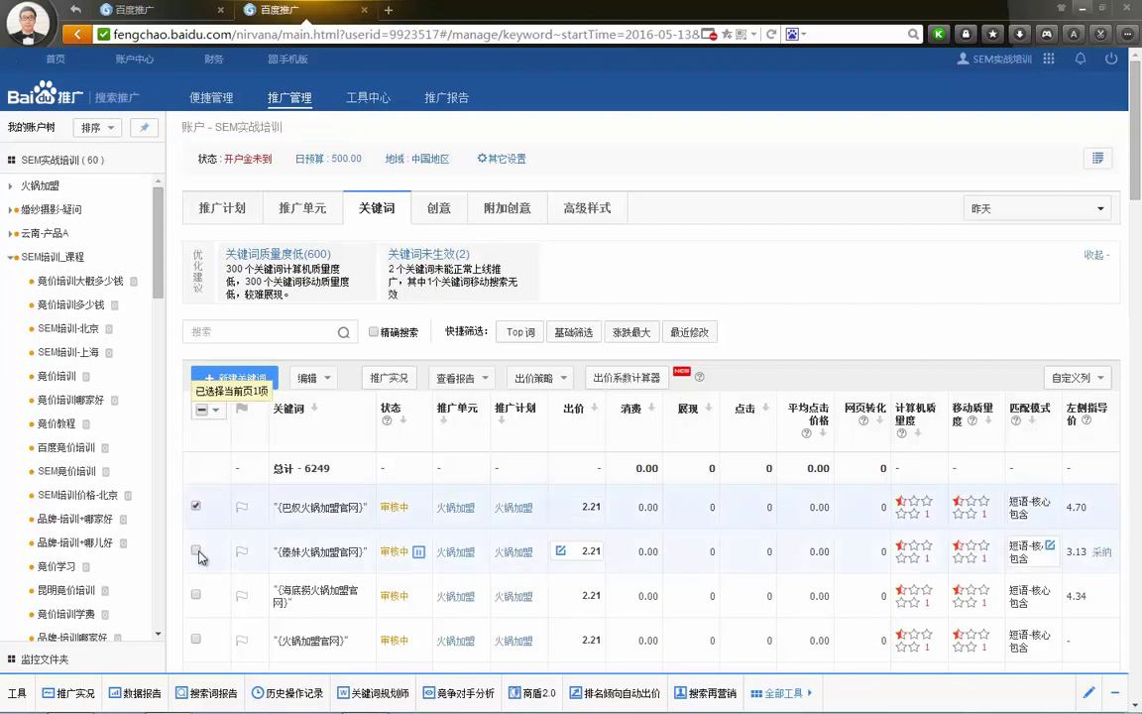
pyautogui.click(196, 550)
pyautogui.click(195, 596)
pyautogui.click(315, 377)
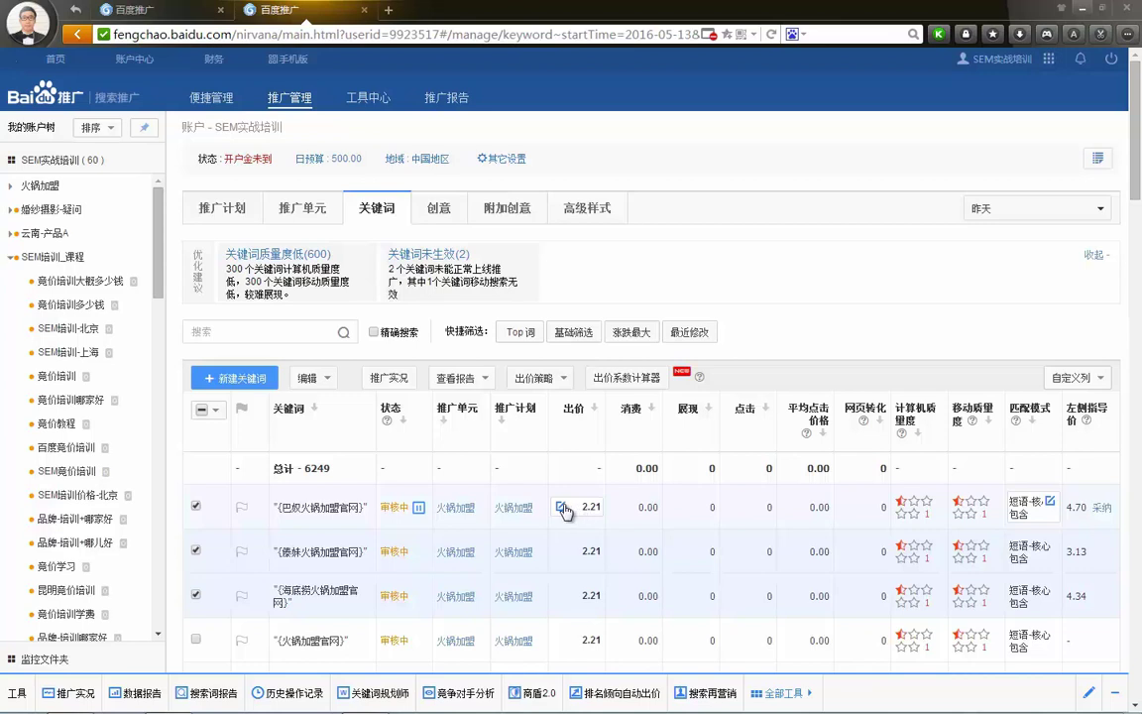
pyautogui.click(561, 508)
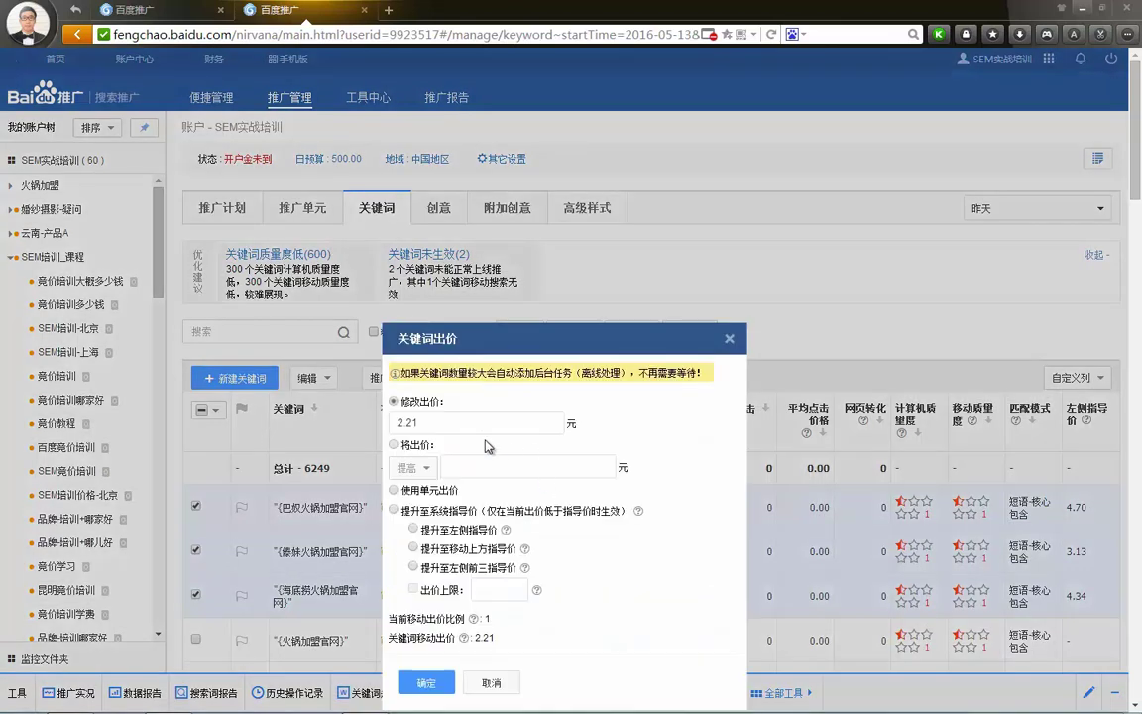
pyautogui.scroll(-1, 397, 452)
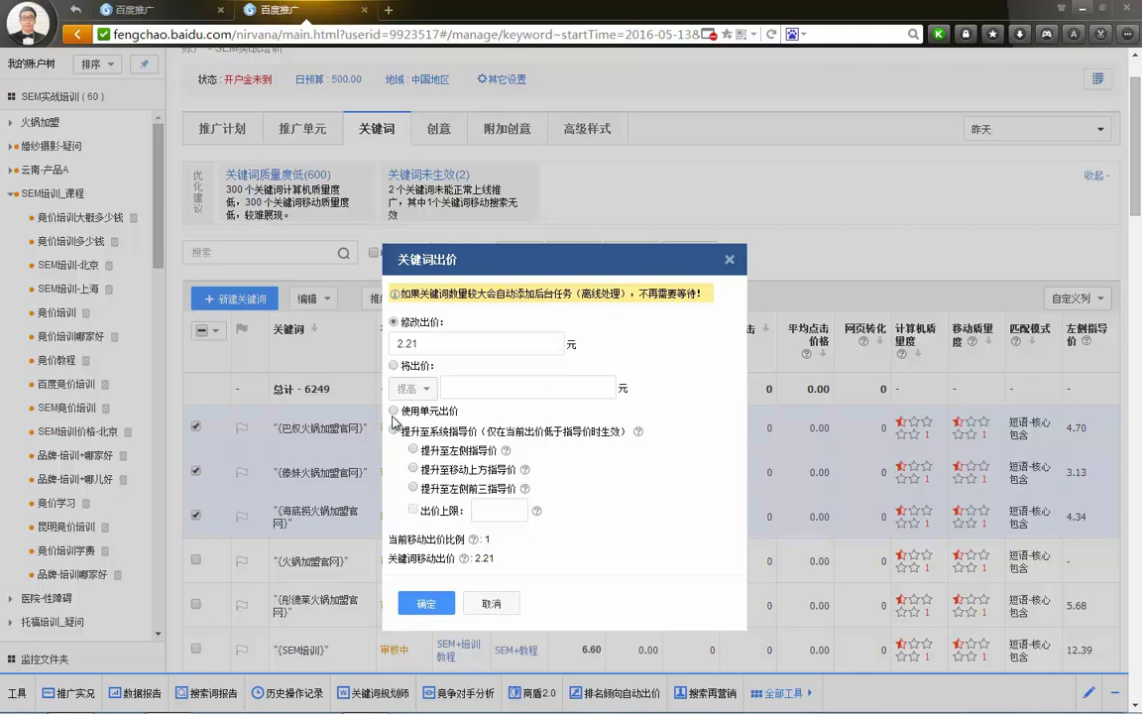
pyautogui.click(729, 261)
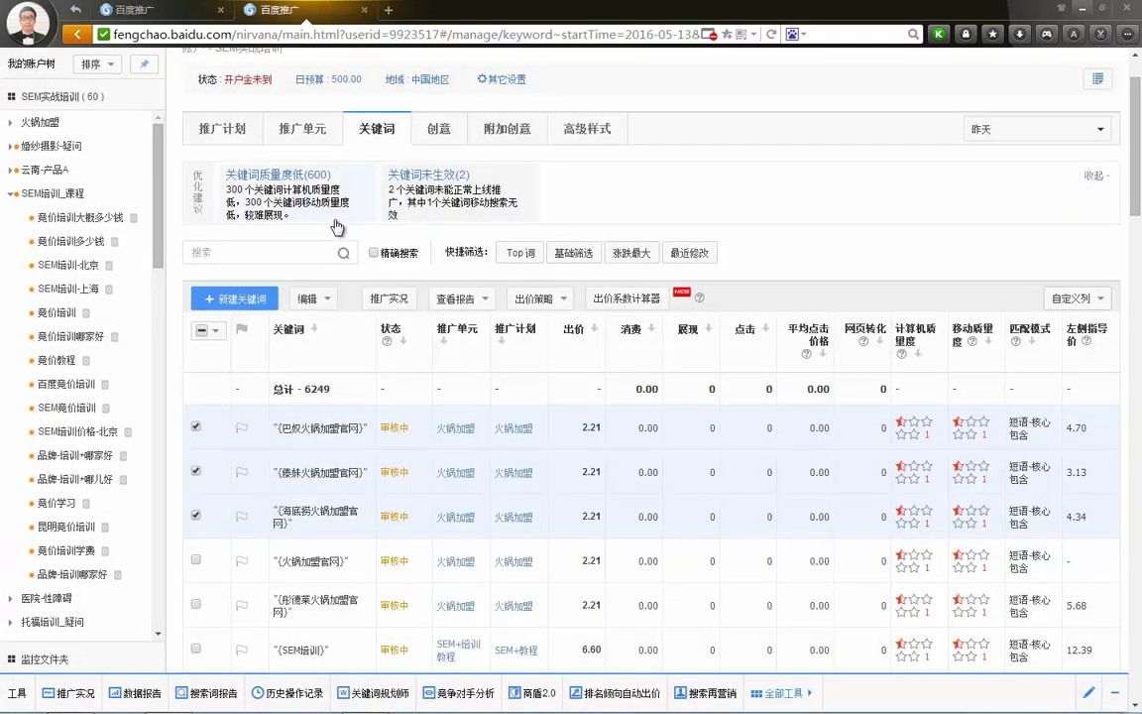
# Open the account's 推广计划 list and reload the page.
pyautogui.click(226, 129)
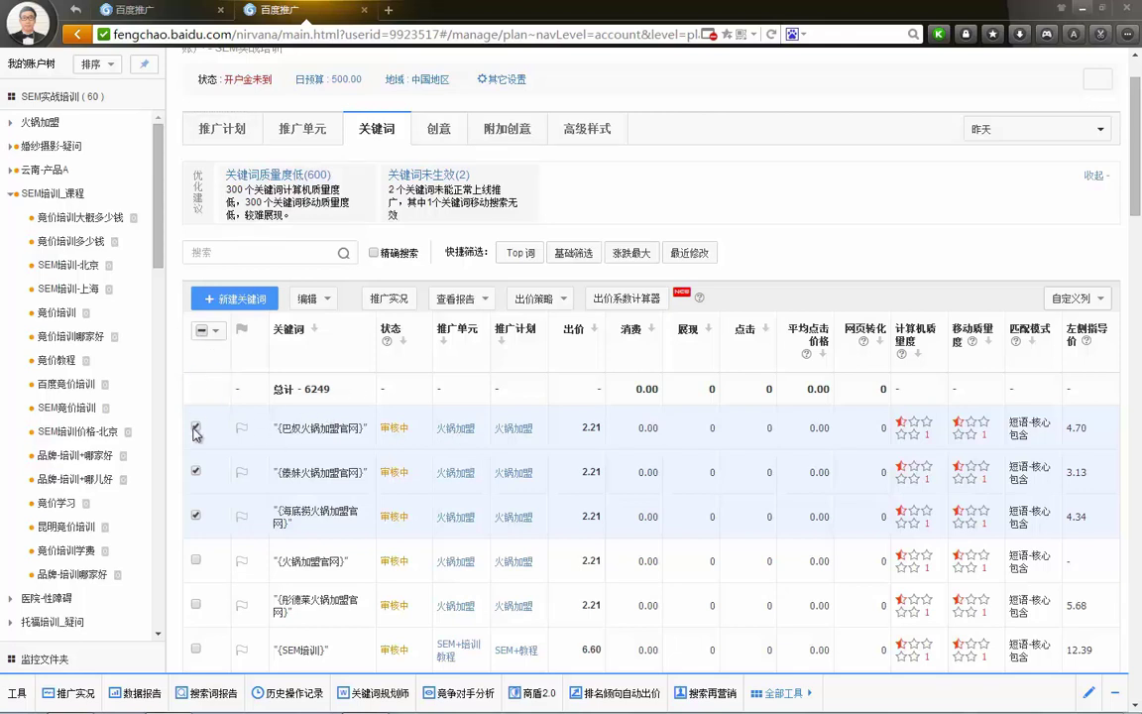
pyautogui.click(270, 34)
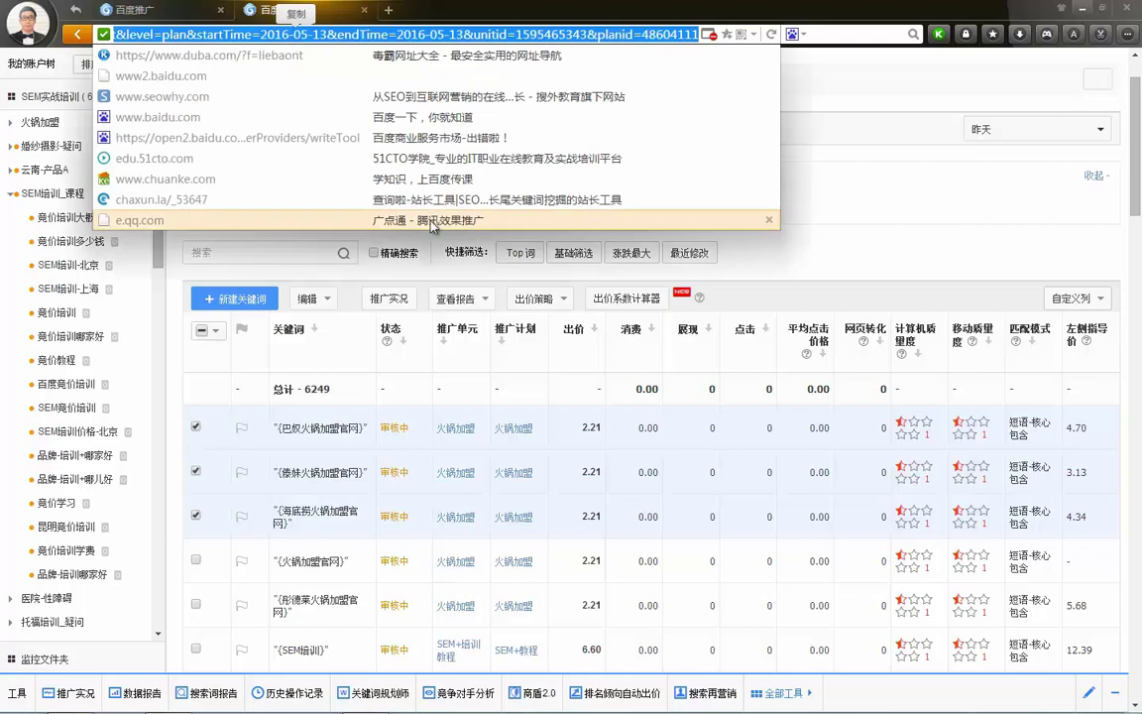
pyautogui.click(801, 237)
pyautogui.click(367, 34)
pyautogui.press('Return')
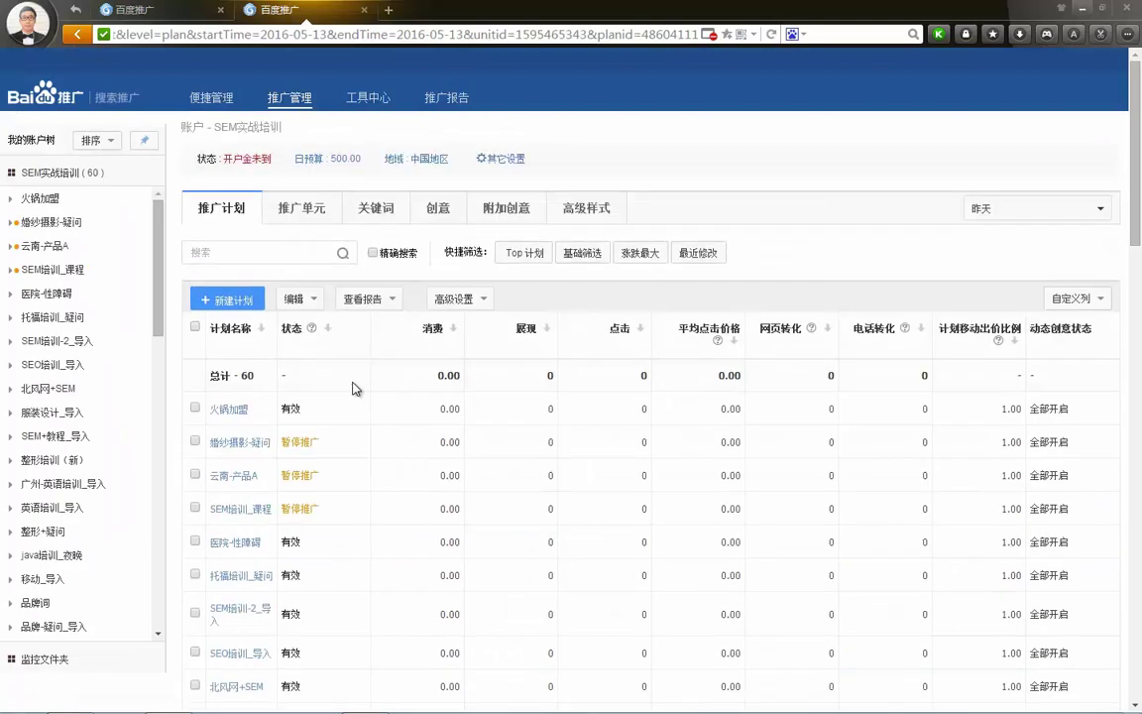
# Open the 火锅加盟 unit from the account-wide keyword list and select all of its keywords.
pyautogui.click(359, 210)
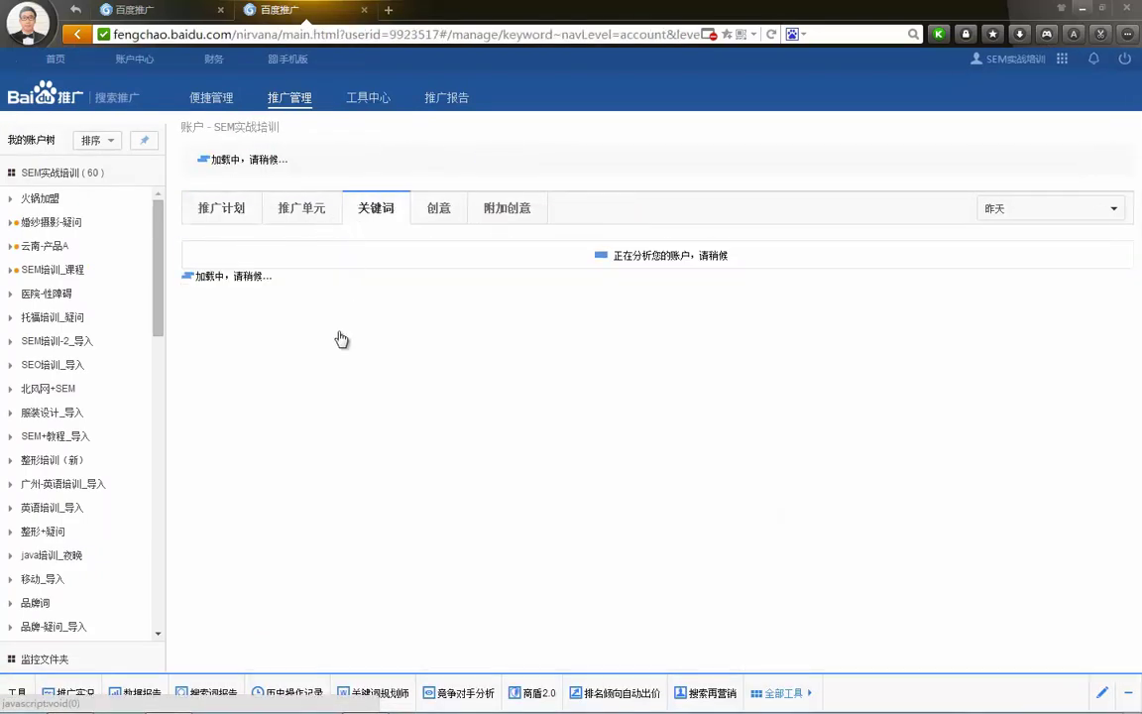
pyautogui.click(454, 437)
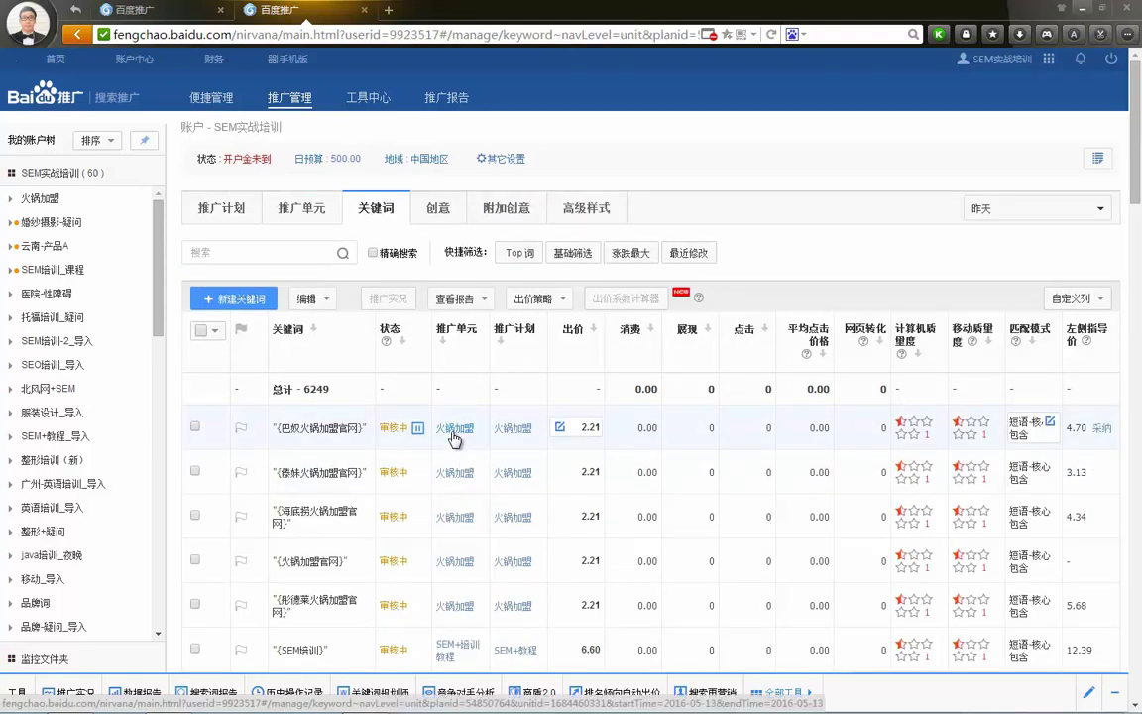
pyautogui.doubleClick(454, 437)
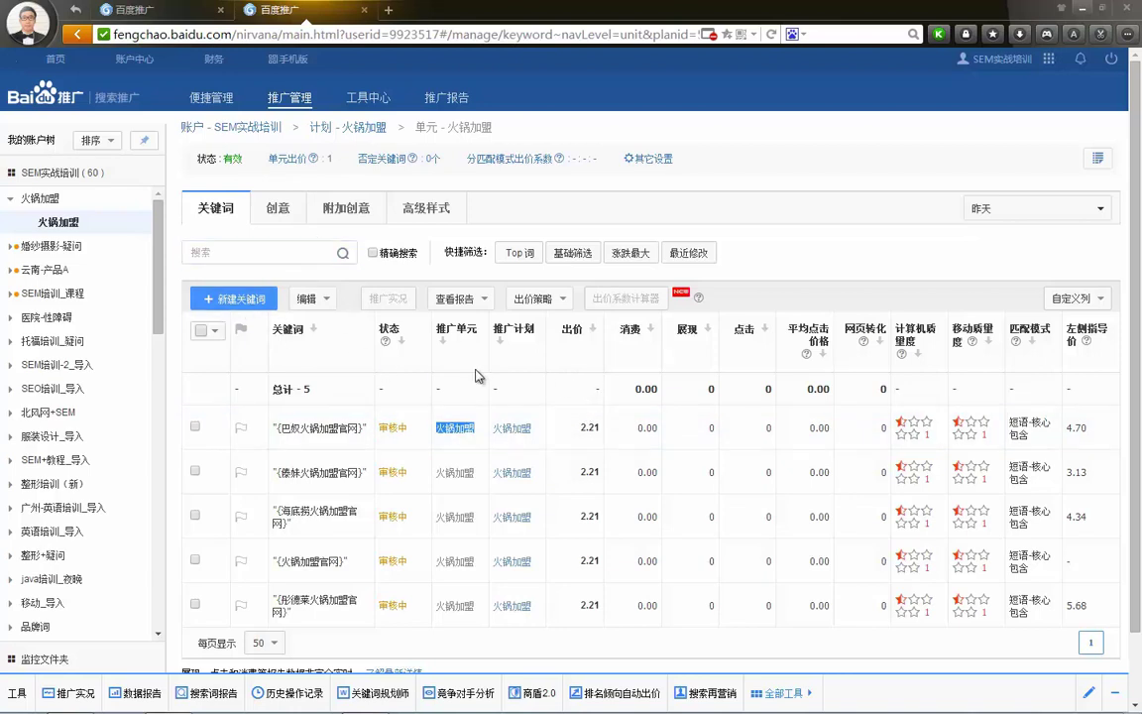
pyautogui.click(216, 333)
pyautogui.click(222, 354)
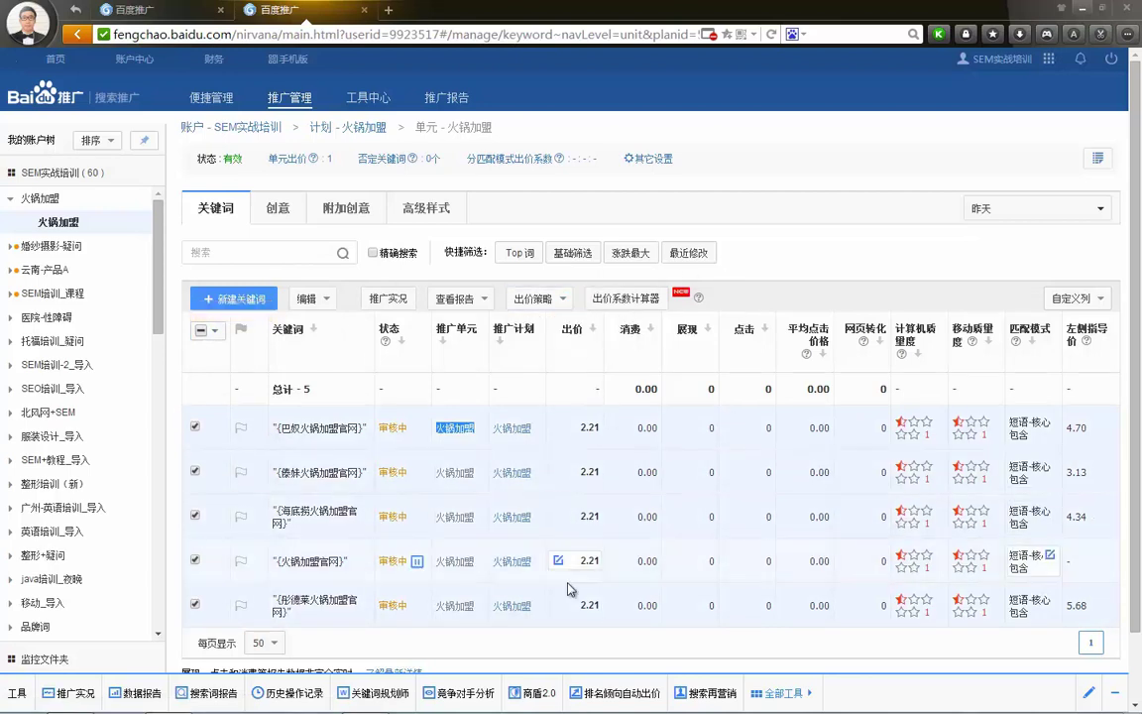
# Switch to PowerPoint to check the 账户层级优化操作 slide, and return to the browser with the 火锅加盟 unit.
pyautogui.click(1083, 13)
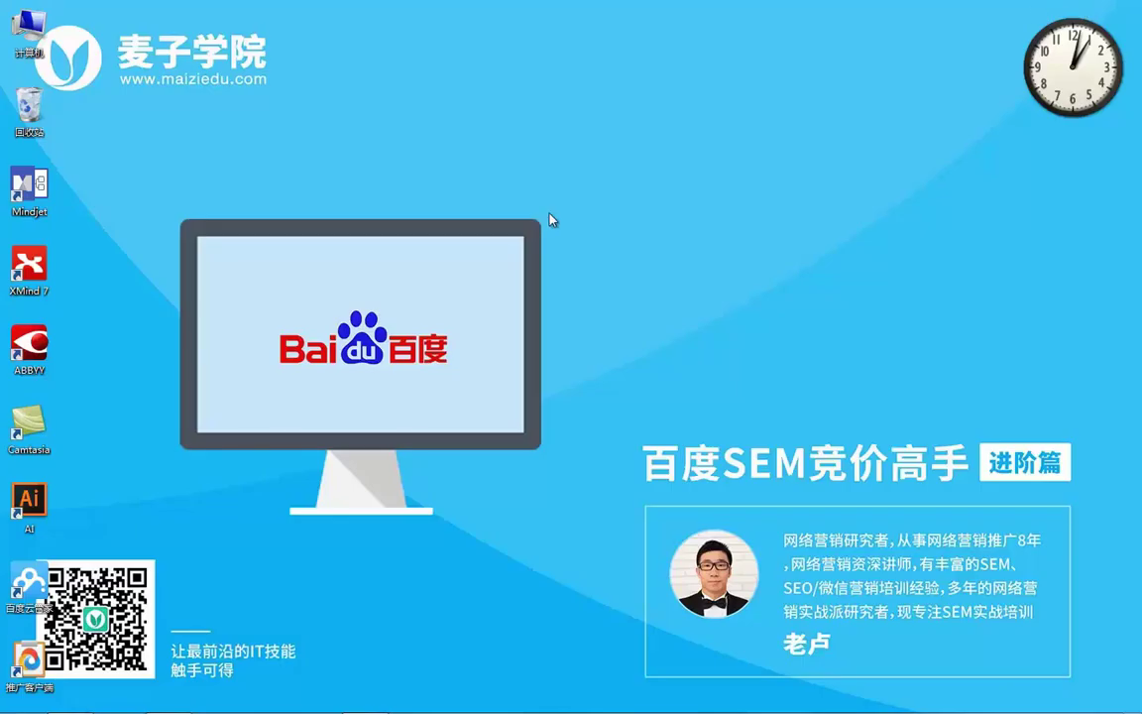
pyautogui.click(364, 698)
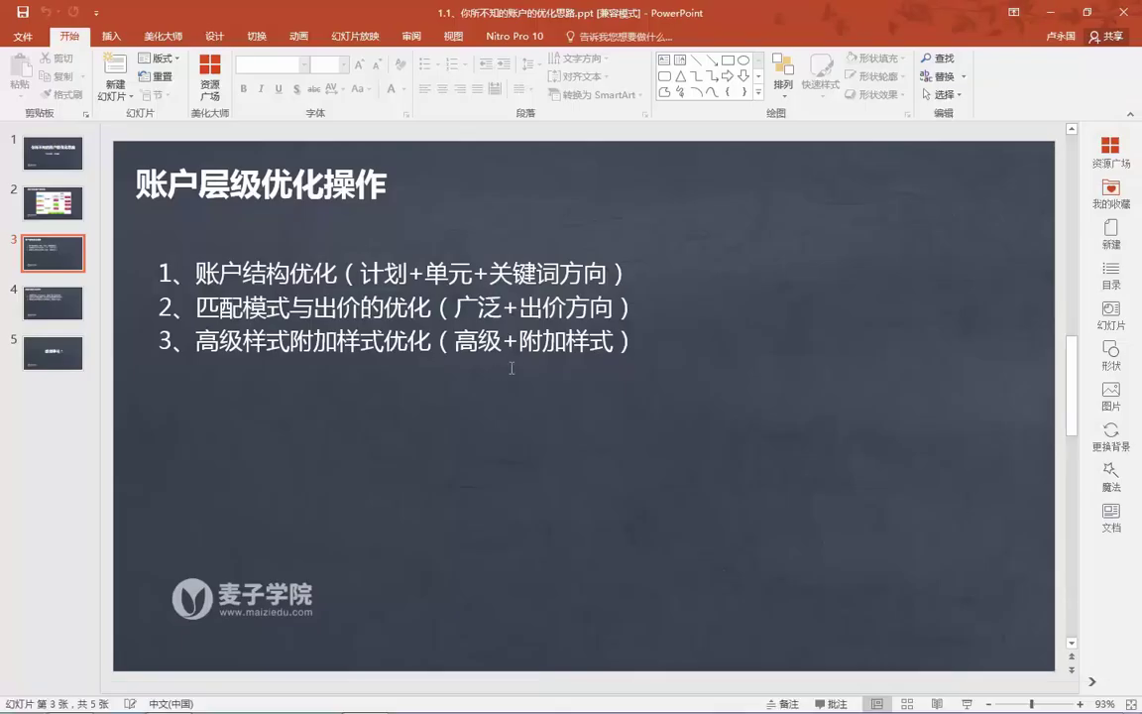
pyautogui.click(1051, 12)
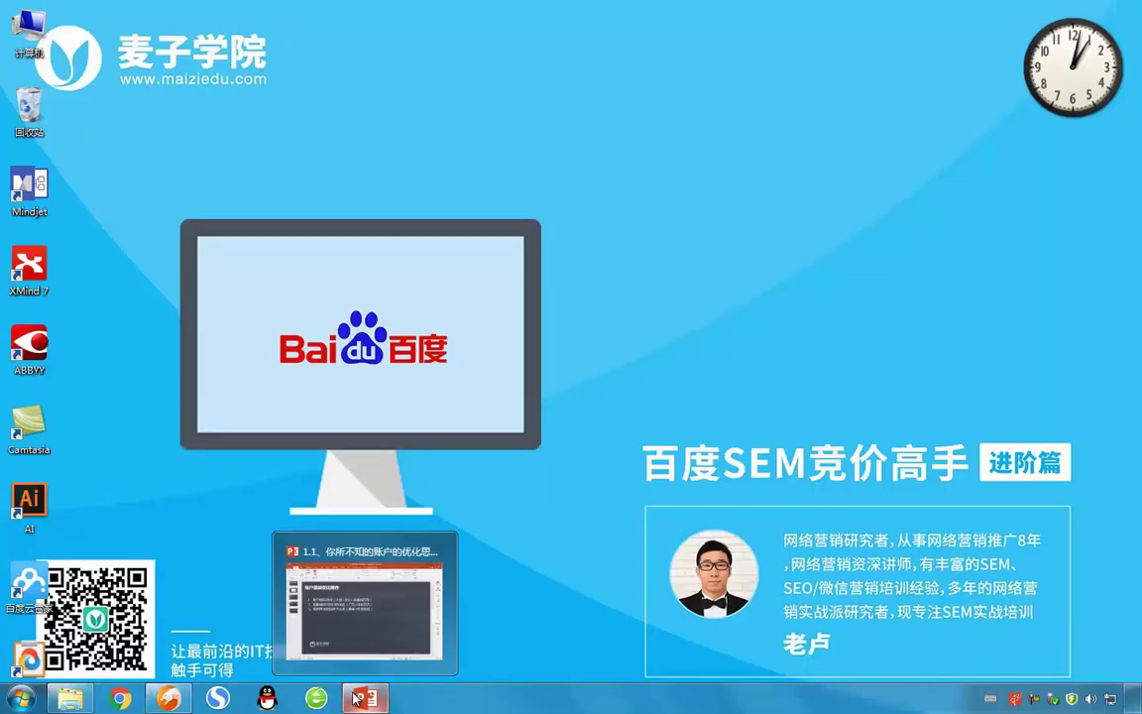
pyautogui.click(357, 698)
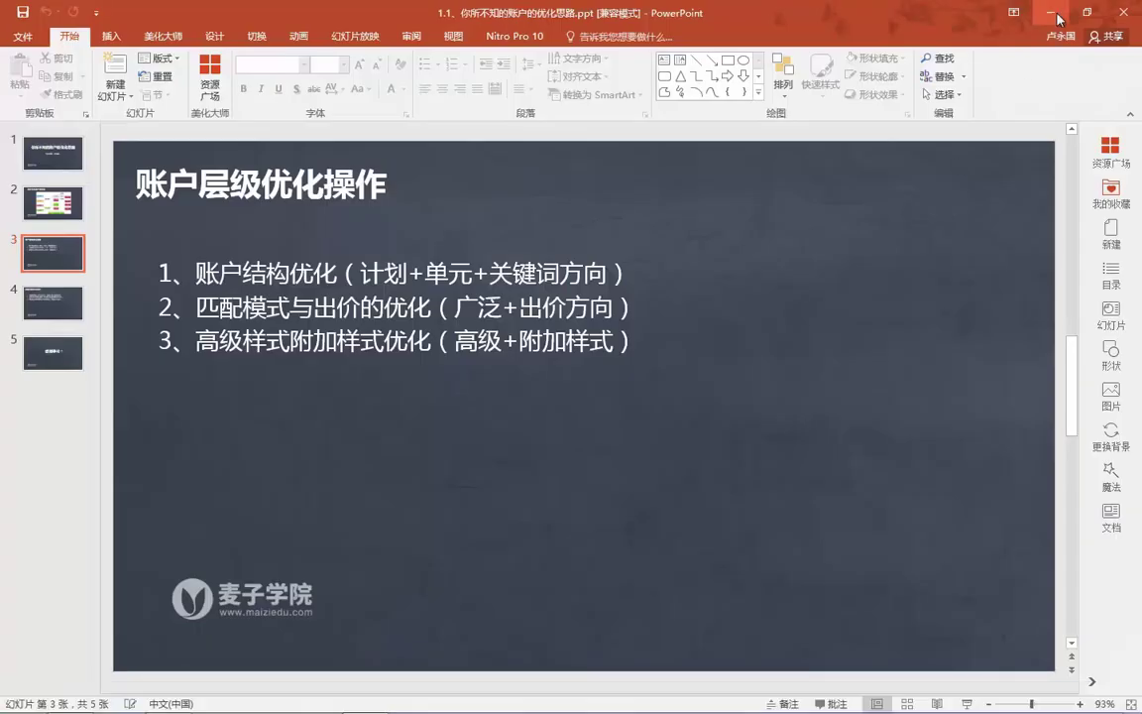
pyautogui.click(1051, 11)
pyautogui.click(171, 703)
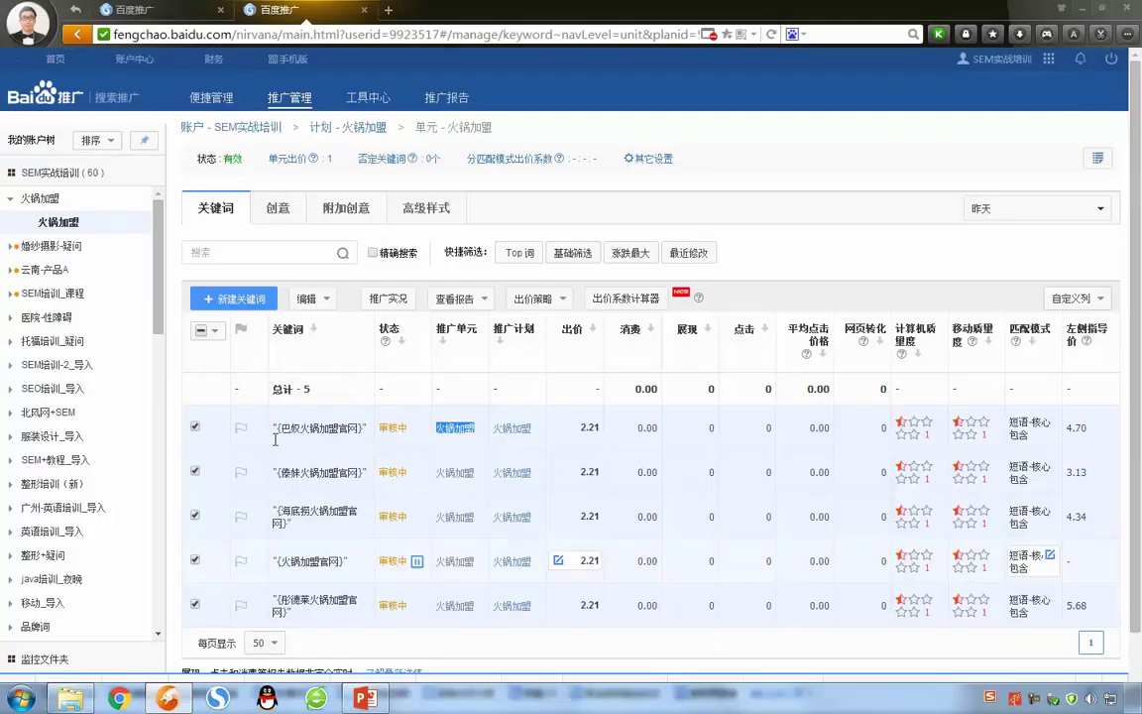
# Remove the 匹配模式 column from the unit's keyword table.
pyautogui.click(553, 296)
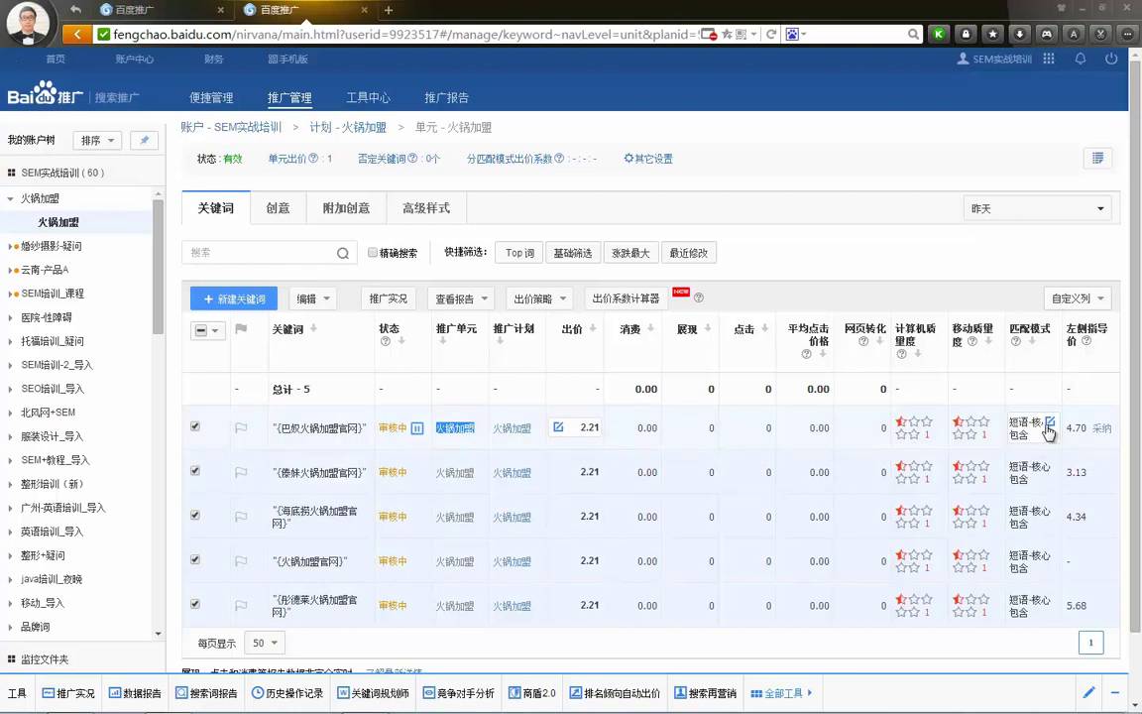
pyautogui.click(1081, 300)
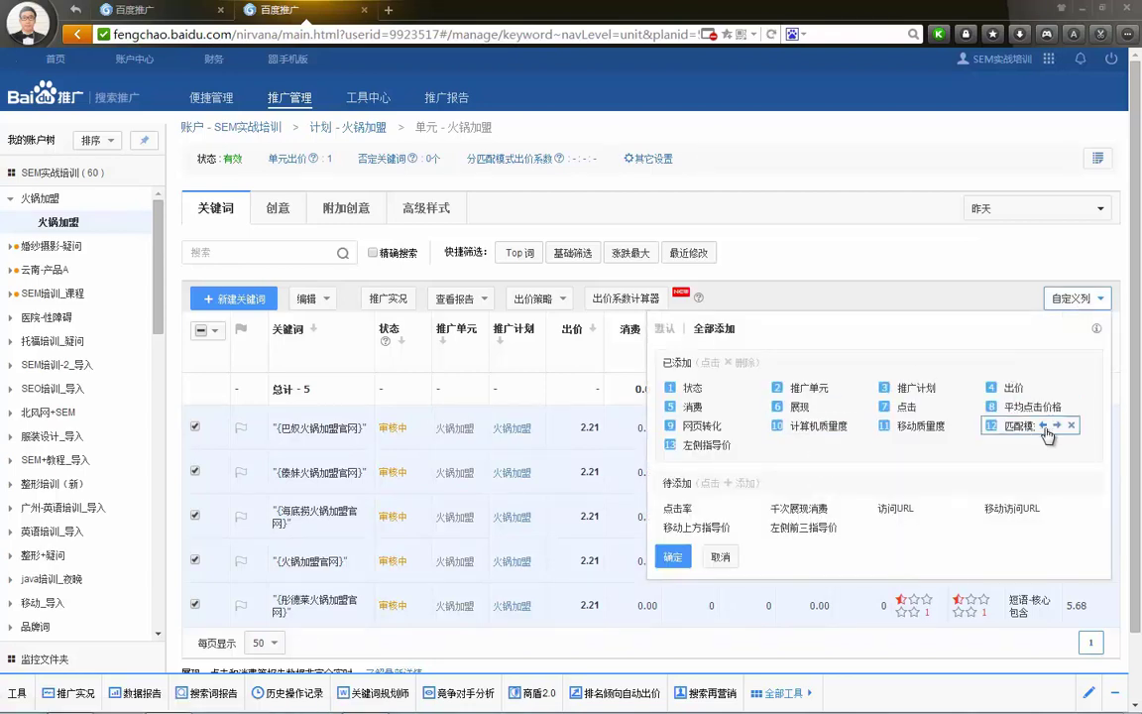
pyautogui.click(1071, 425)
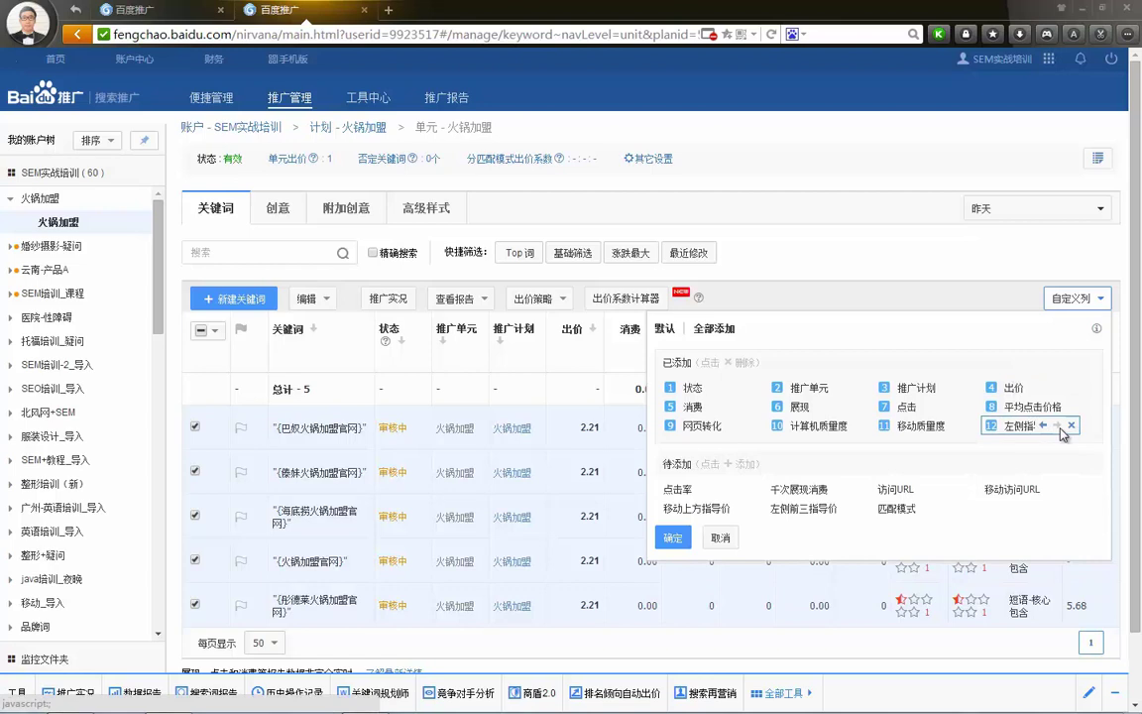
pyautogui.click(672, 537)
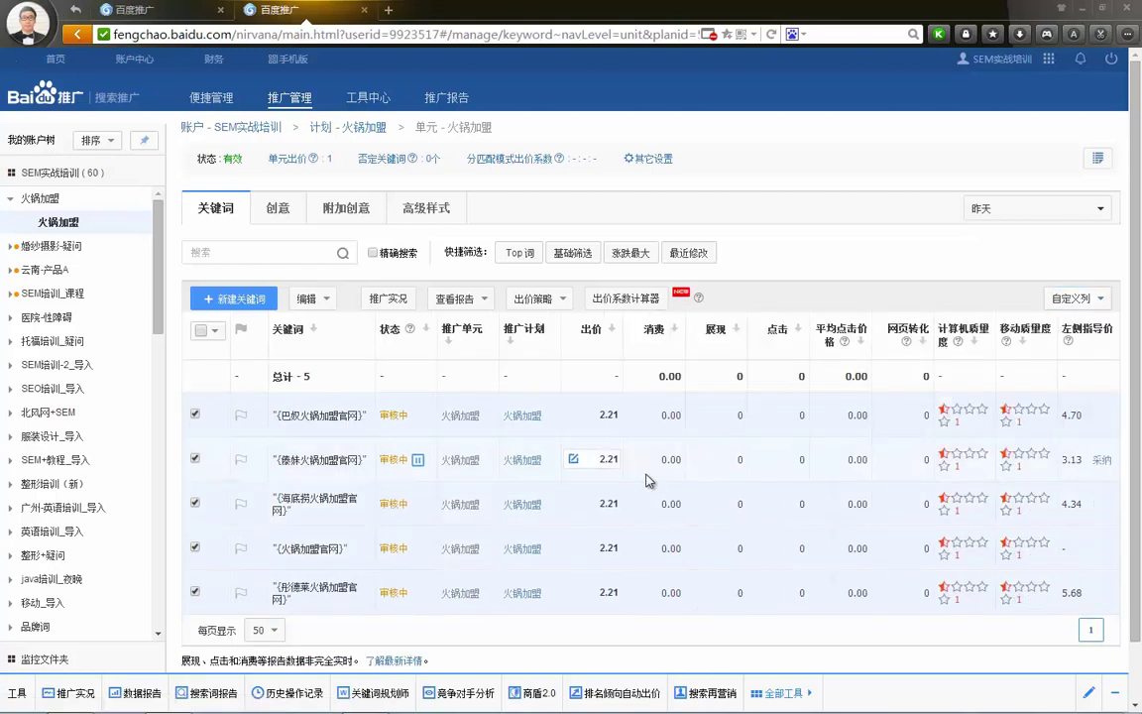
# Add the 匹配模式 column back to the keyword table, after 左侧指导价.
pyautogui.click(1081, 298)
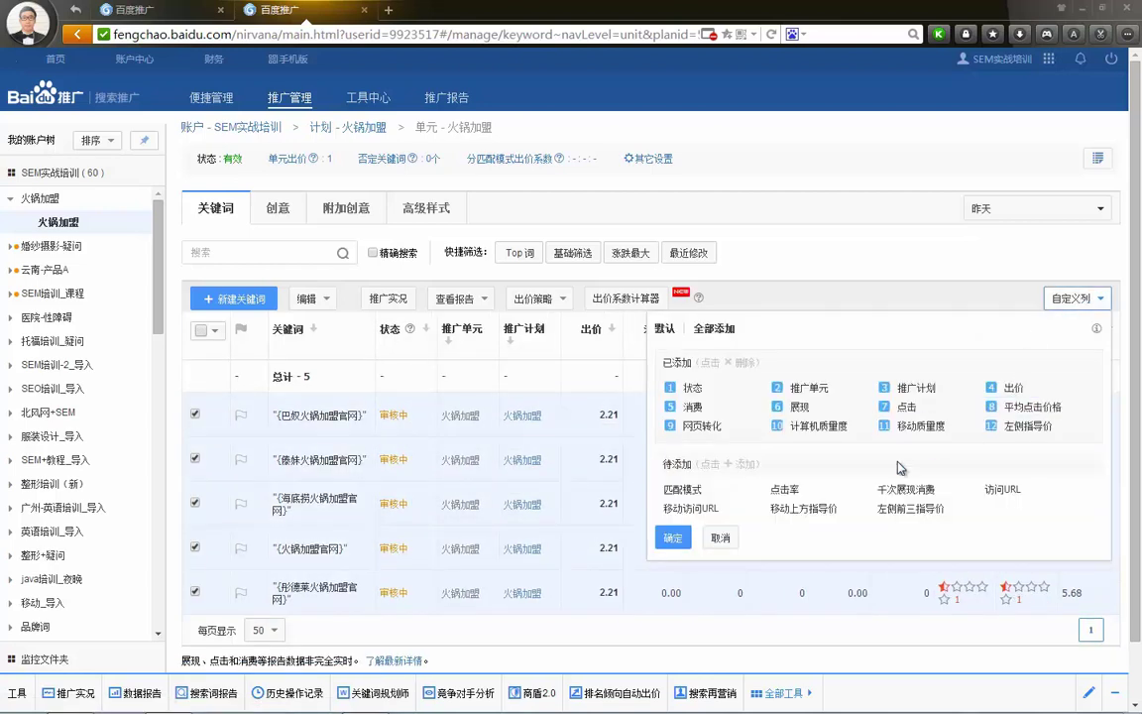
pyautogui.click(749, 489)
pyautogui.click(672, 557)
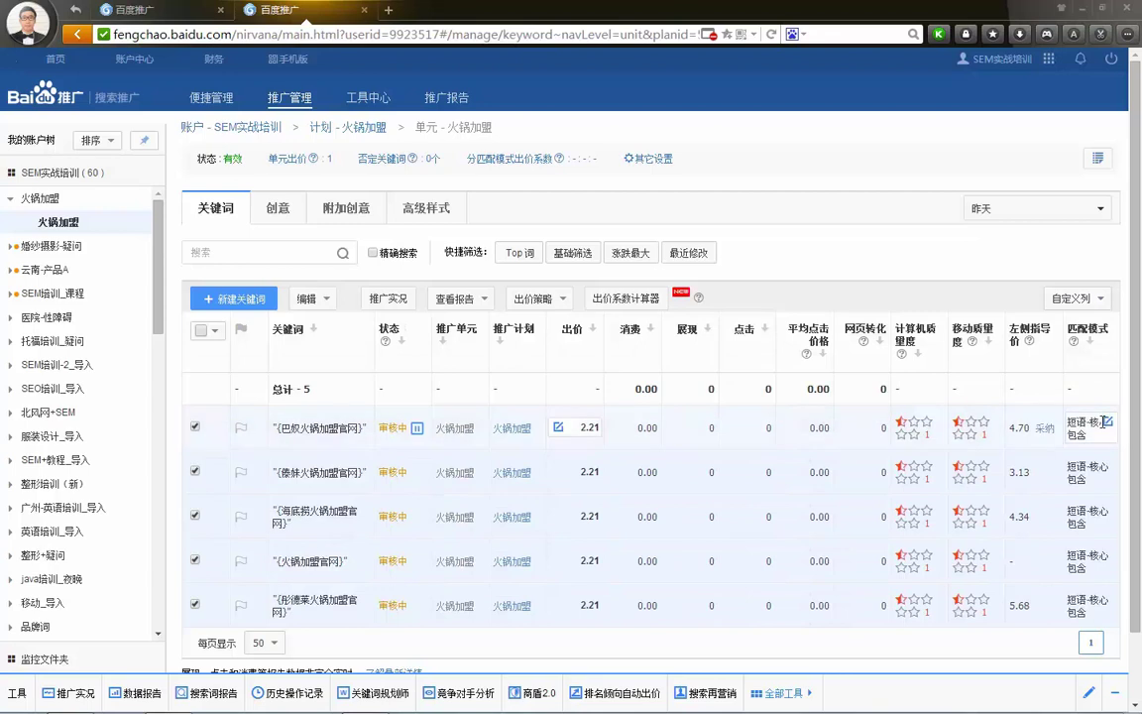
# View the 匹配模式 dialog for the selected keywords and cancel it.
pyautogui.click(1109, 422)
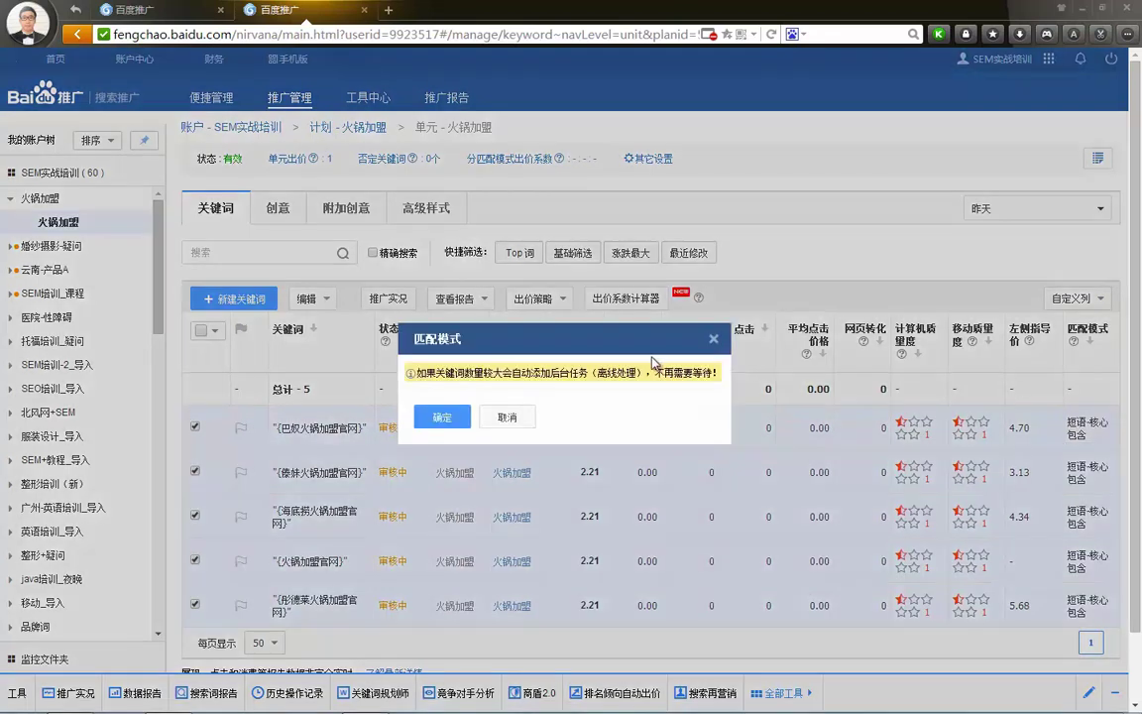
pyautogui.click(511, 433)
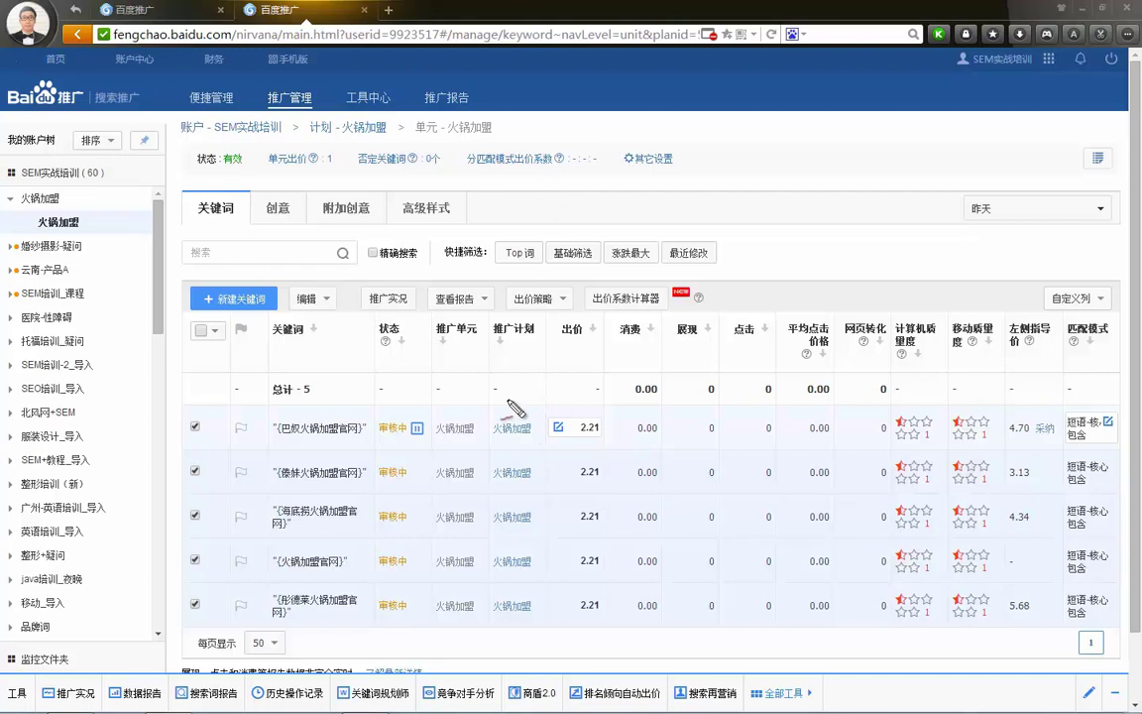
# Annotate the 展现, 点击, 平均点击价格 and 左侧指导价 columns and the first keyword in red, clear the marks and minimize the browser.
pyautogui.moveTo(696, 378)
pyautogui.mouseDown()
pyautogui.moveTo(700, 353)
pyautogui.moveTo(694, 389)
pyautogui.moveTo(751, 397)
pyautogui.moveTo(740, 347)
pyautogui.moveTo(746, 426)
pyautogui.moveTo(831, 357)
pyautogui.moveTo(797, 307)
pyautogui.mouseUp()
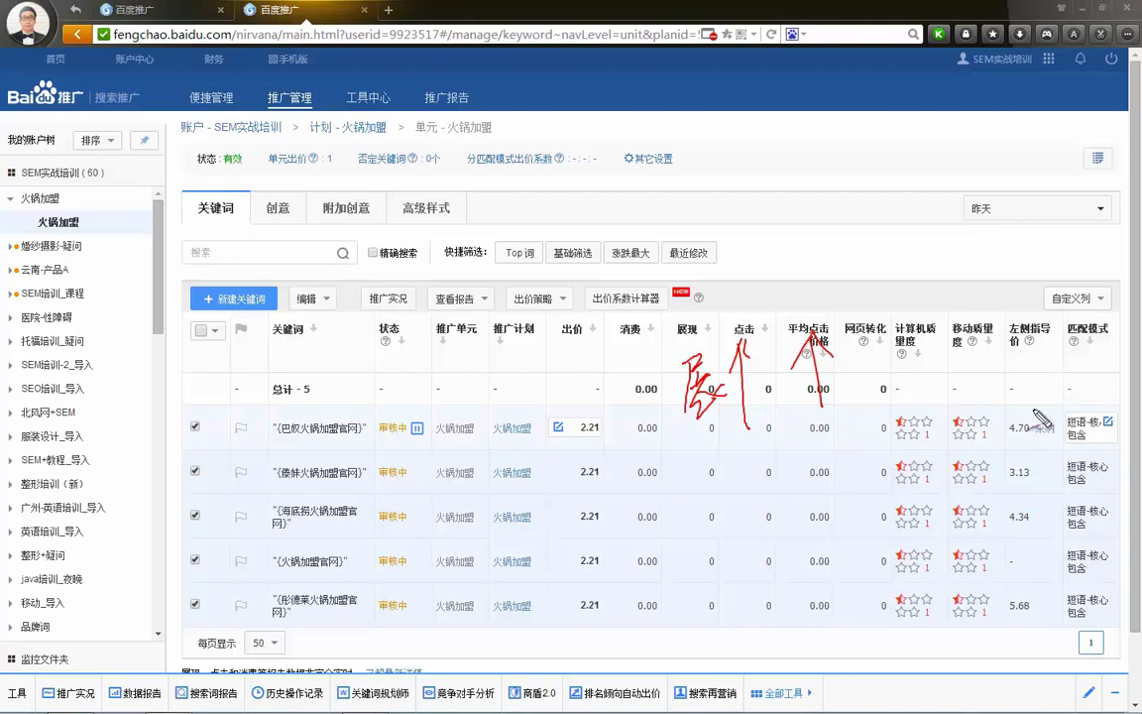
pyautogui.moveTo(977, 338); pyautogui.dragTo(1063, 433)
pyautogui.moveTo(1085, 389)
pyautogui.mouseDown()
pyautogui.moveTo(1102, 384)
pyautogui.moveTo(1082, 406)
pyautogui.moveTo(1121, 400)
pyautogui.mouseUp()
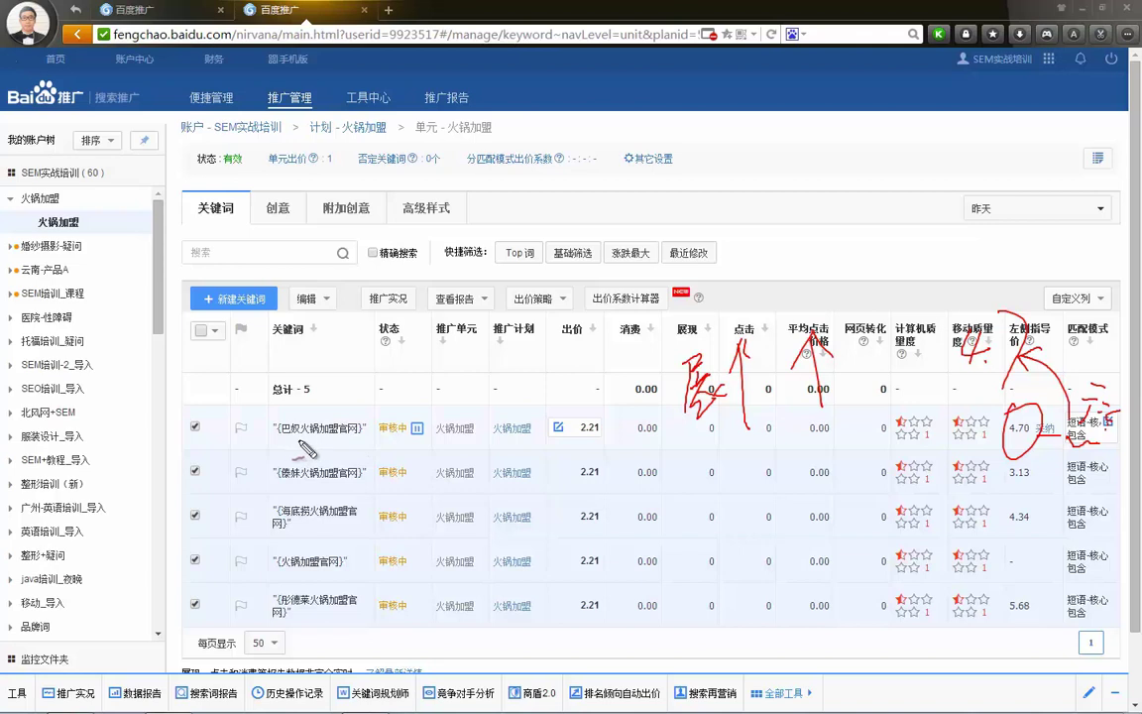
pyautogui.moveTo(278, 432)
pyautogui.mouseDown()
pyautogui.moveTo(336, 436)
pyautogui.moveTo(315, 420)
pyautogui.moveTo(353, 420)
pyautogui.moveTo(345, 445)
pyautogui.mouseUp()
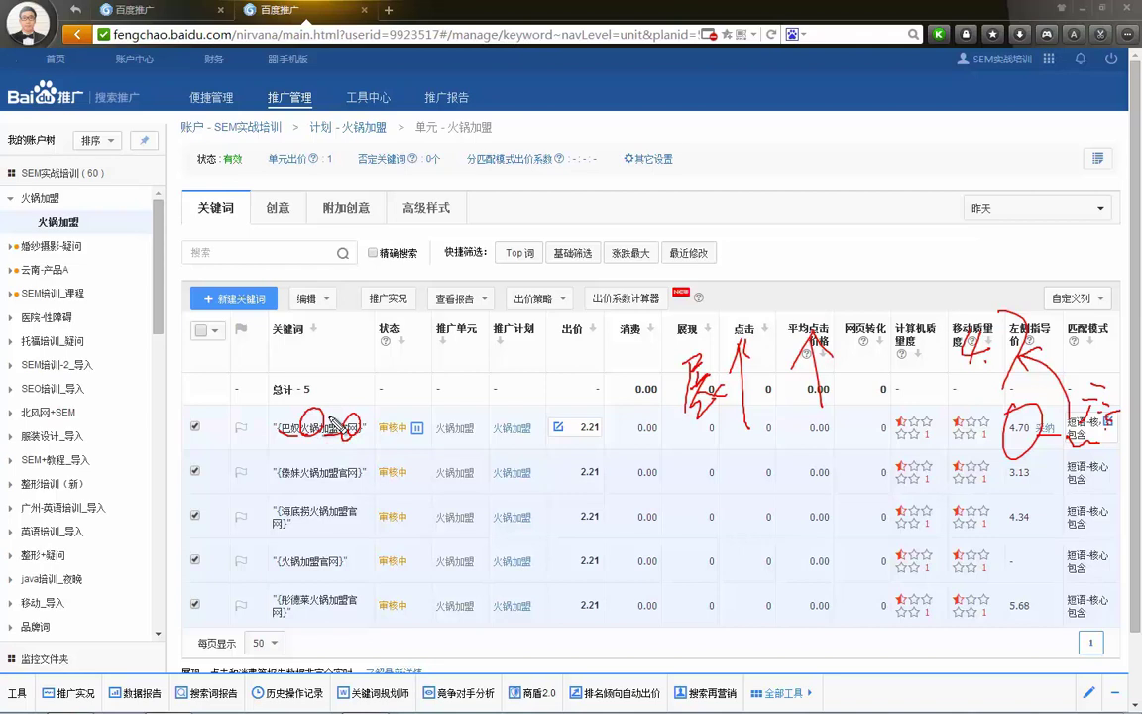
pyautogui.press('Escape')
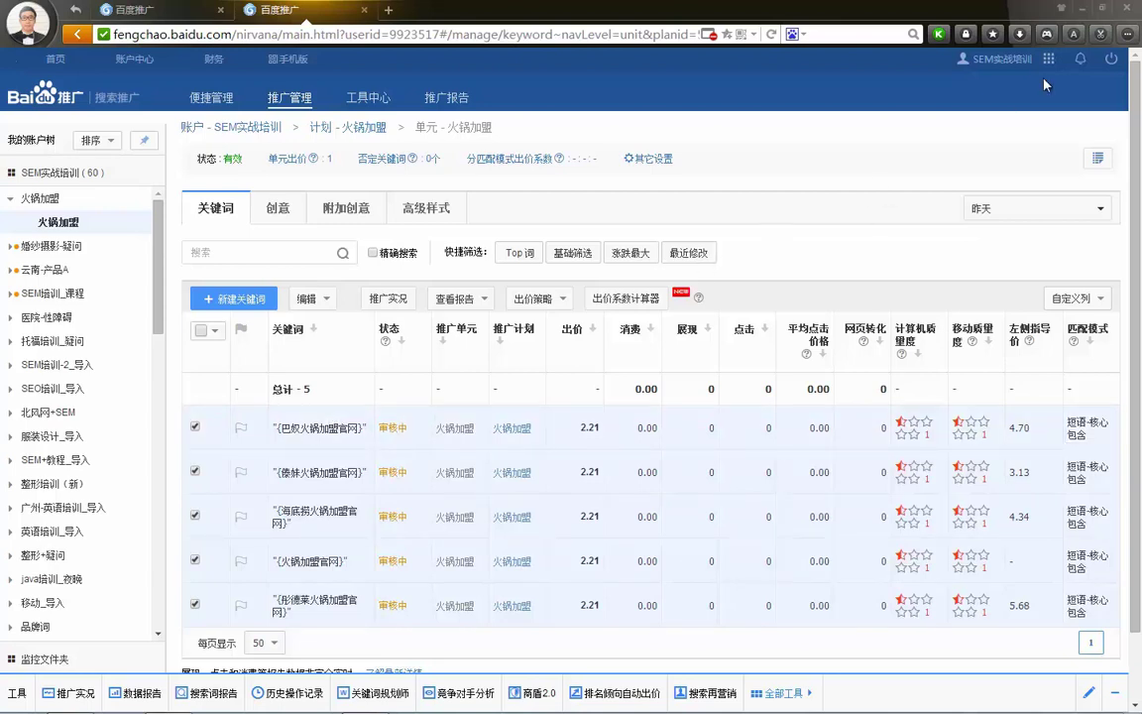
pyautogui.click(1082, 12)
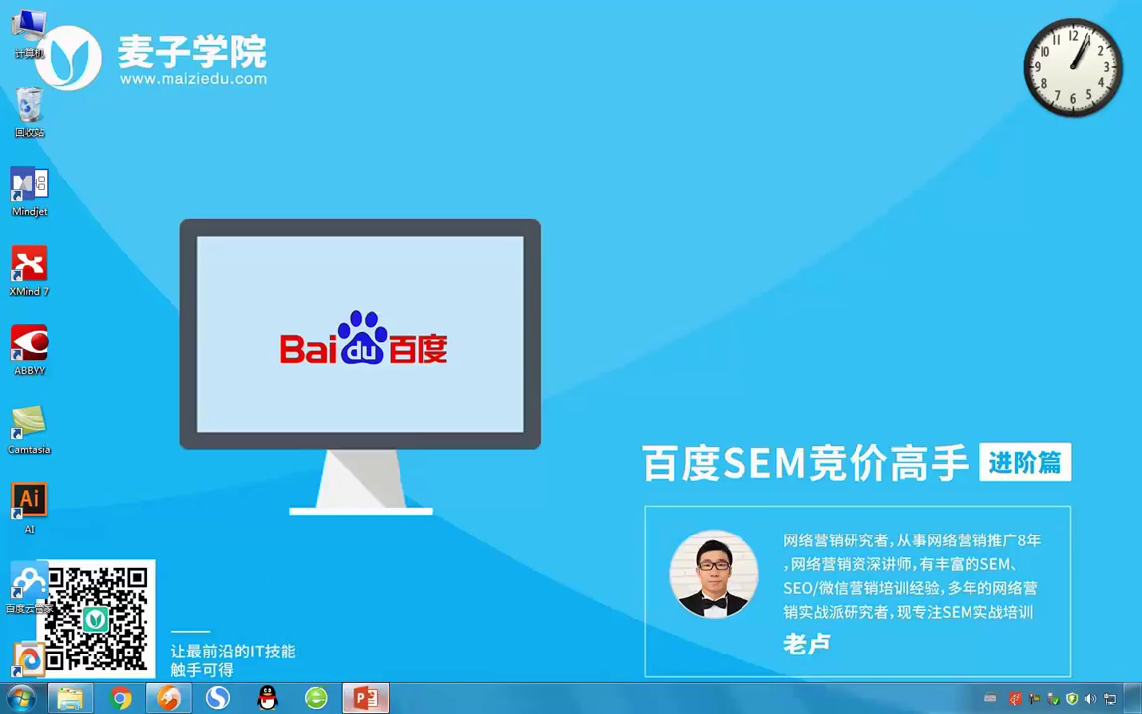
# View the 账户层级优化操作 slide in PowerPoint, minimize it, switch back to the browser and open the account's 高级样式 page.
pyautogui.click(364, 697)
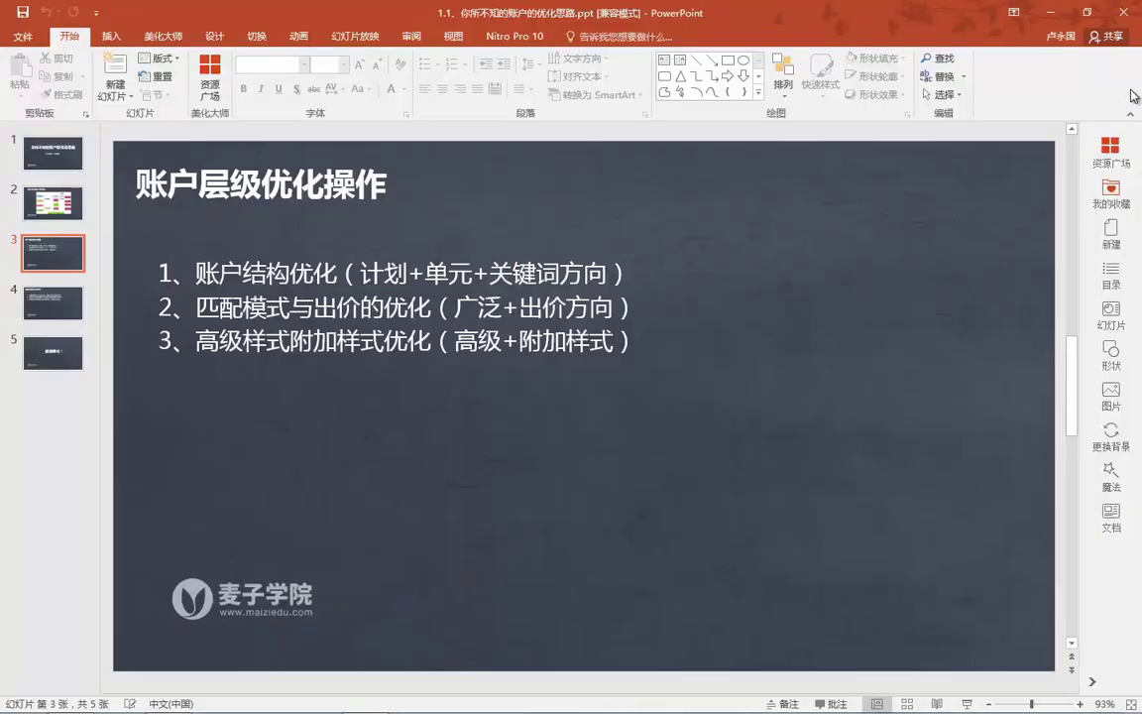
pyautogui.click(1050, 12)
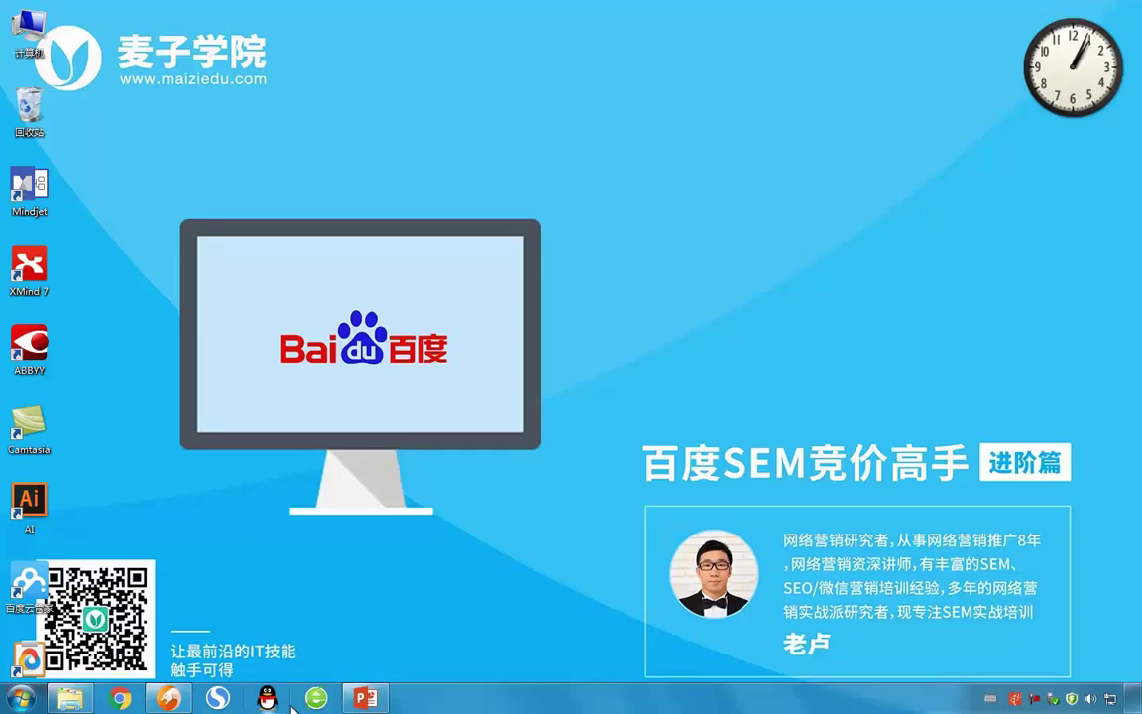
pyautogui.click(168, 698)
pyautogui.click(432, 212)
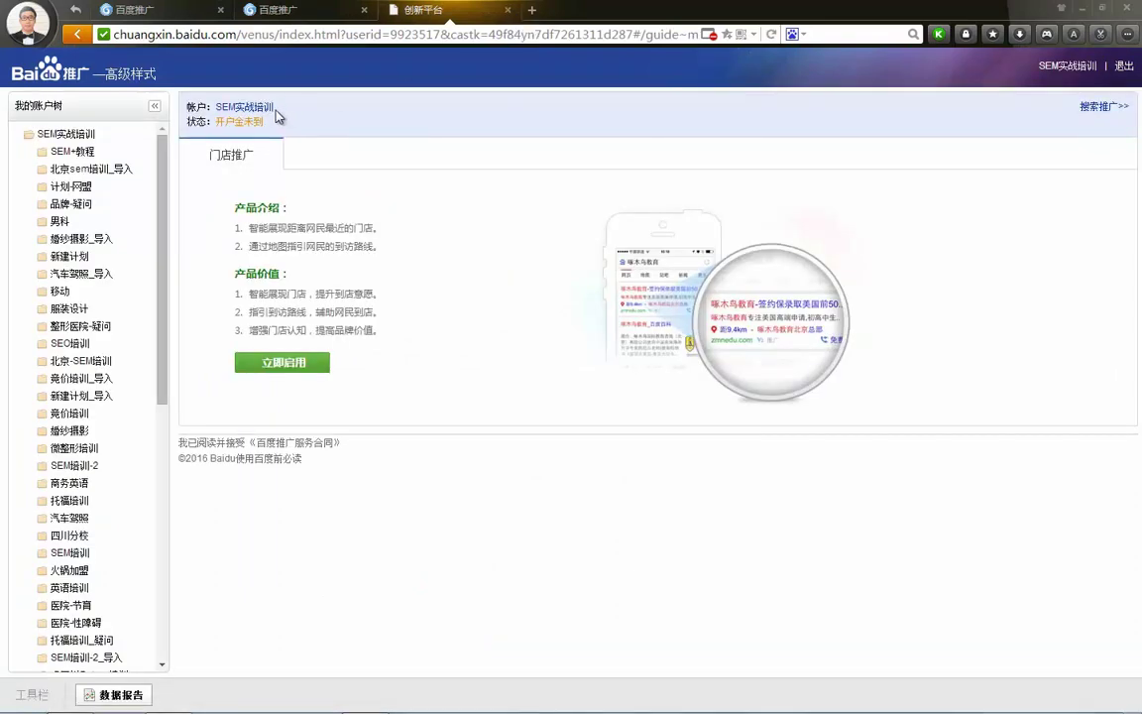
# Close the 高级样式 and search promotion pages and log out of the current Baidu promotion account.
pyautogui.click(507, 10)
pyautogui.click(363, 10)
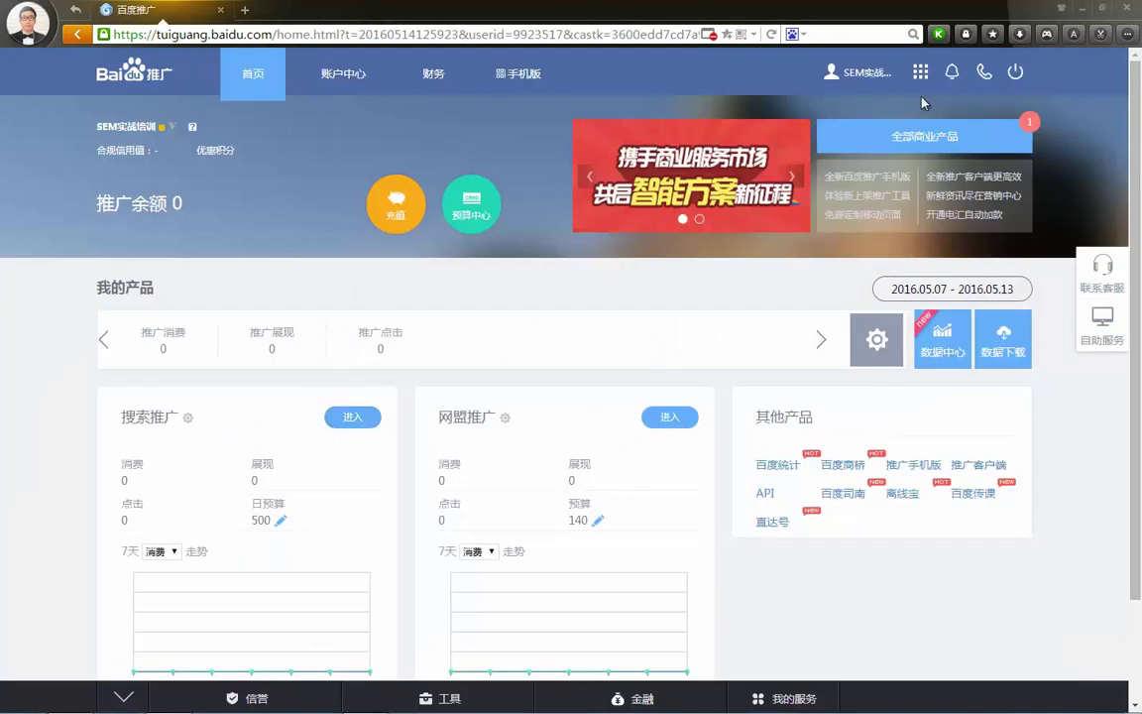
pyautogui.click(1015, 74)
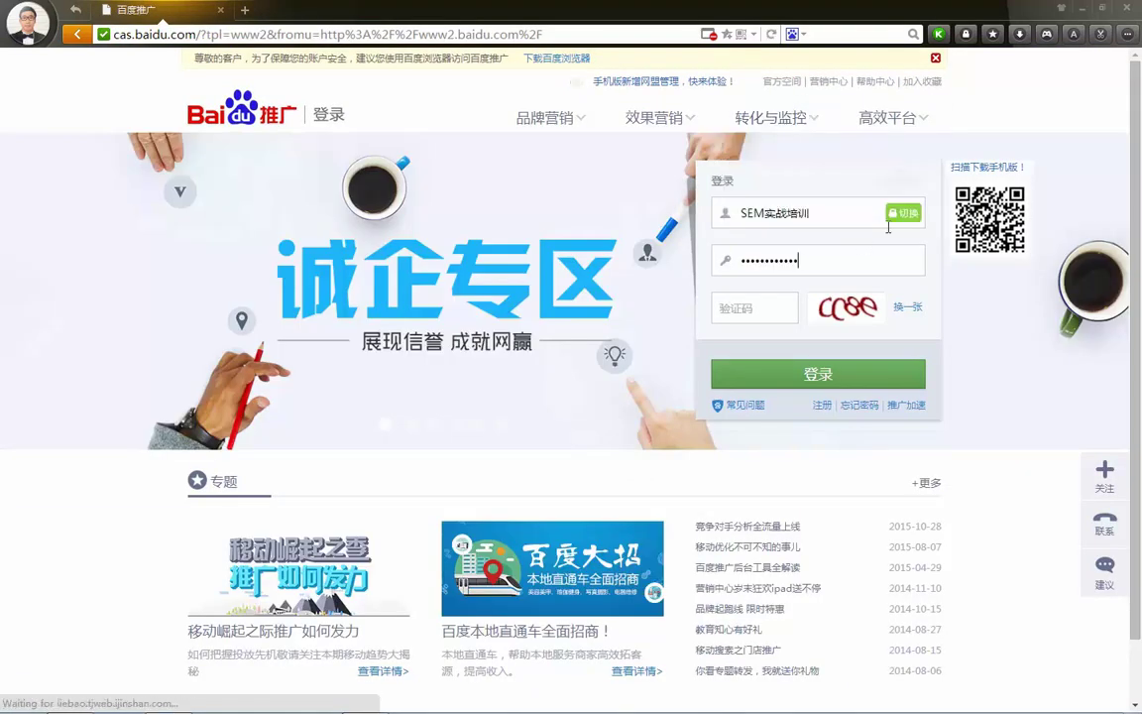
# Log in to the other saved clothing-course promotion account, entering the displayed verification code.
pyautogui.click(902, 215)
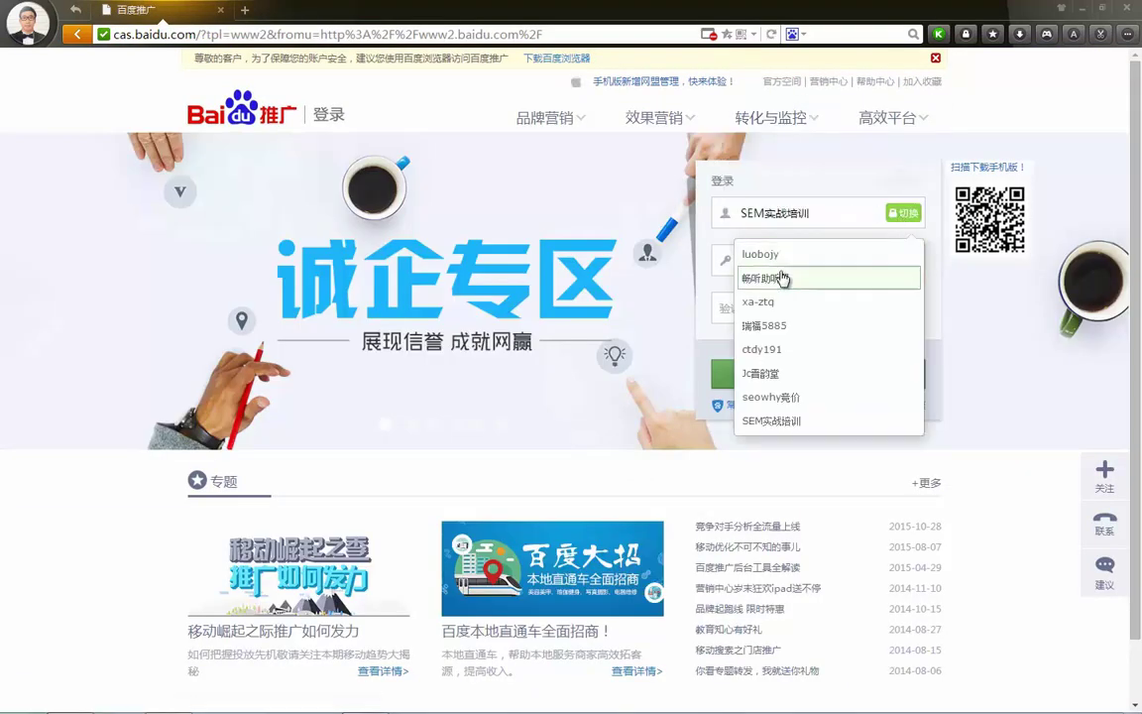
pyautogui.click(785, 349)
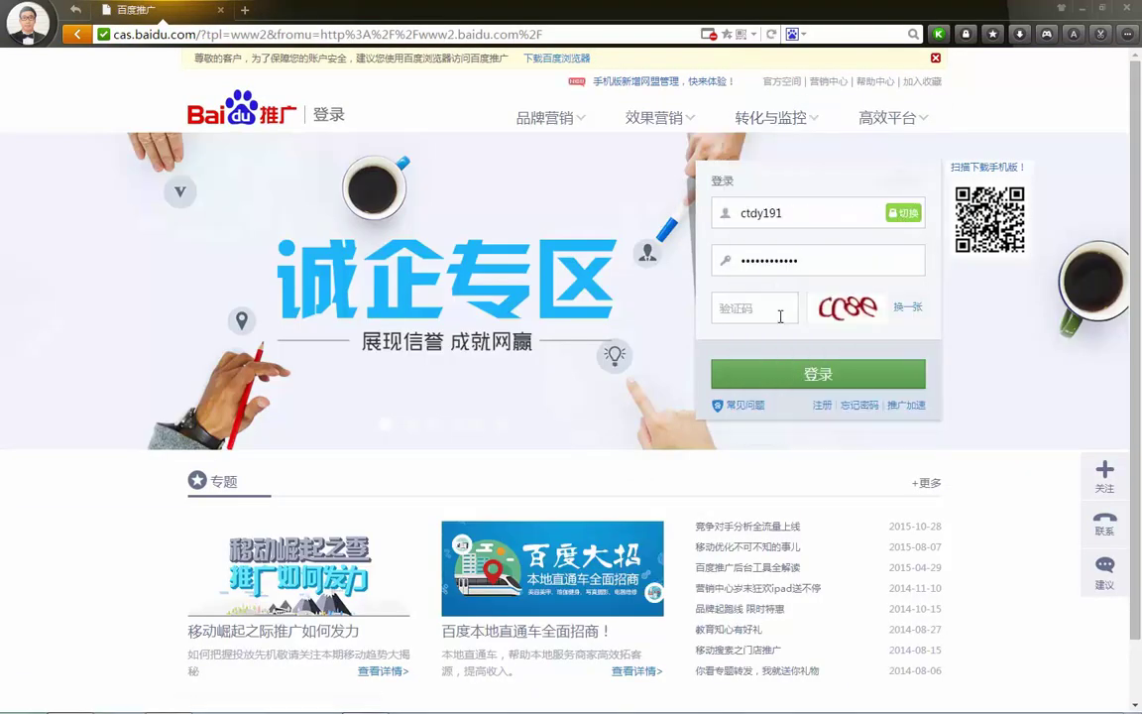
pyautogui.write('cc8')
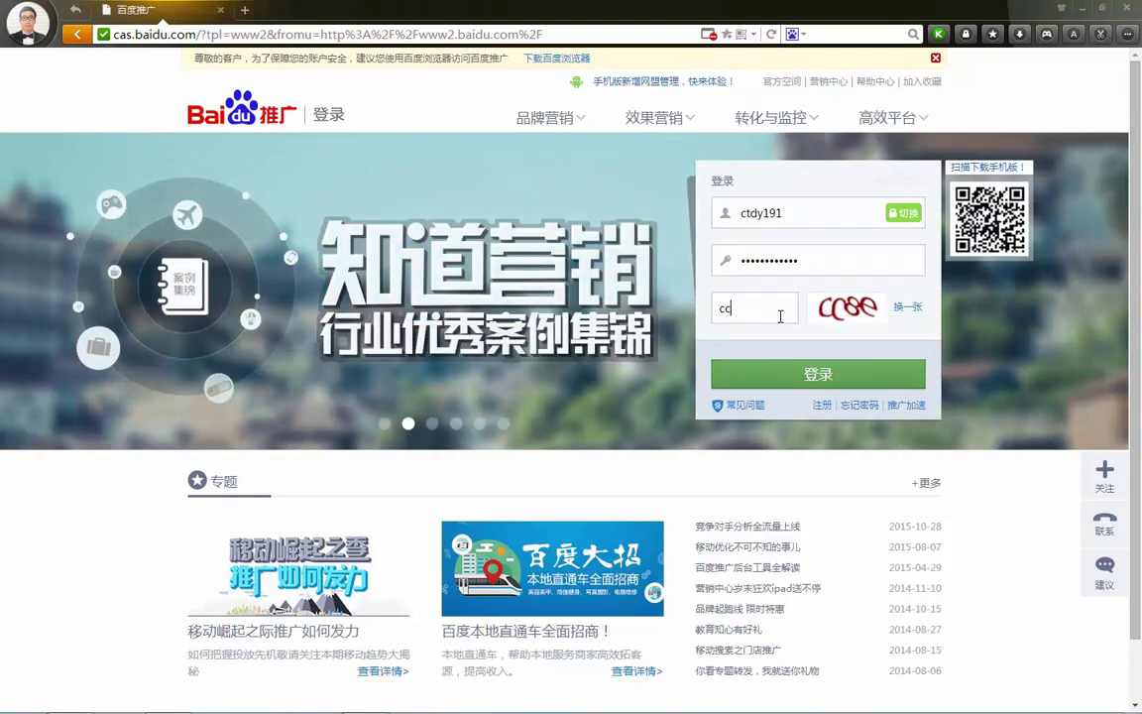
pyautogui.write('e')
pyautogui.press('Return')
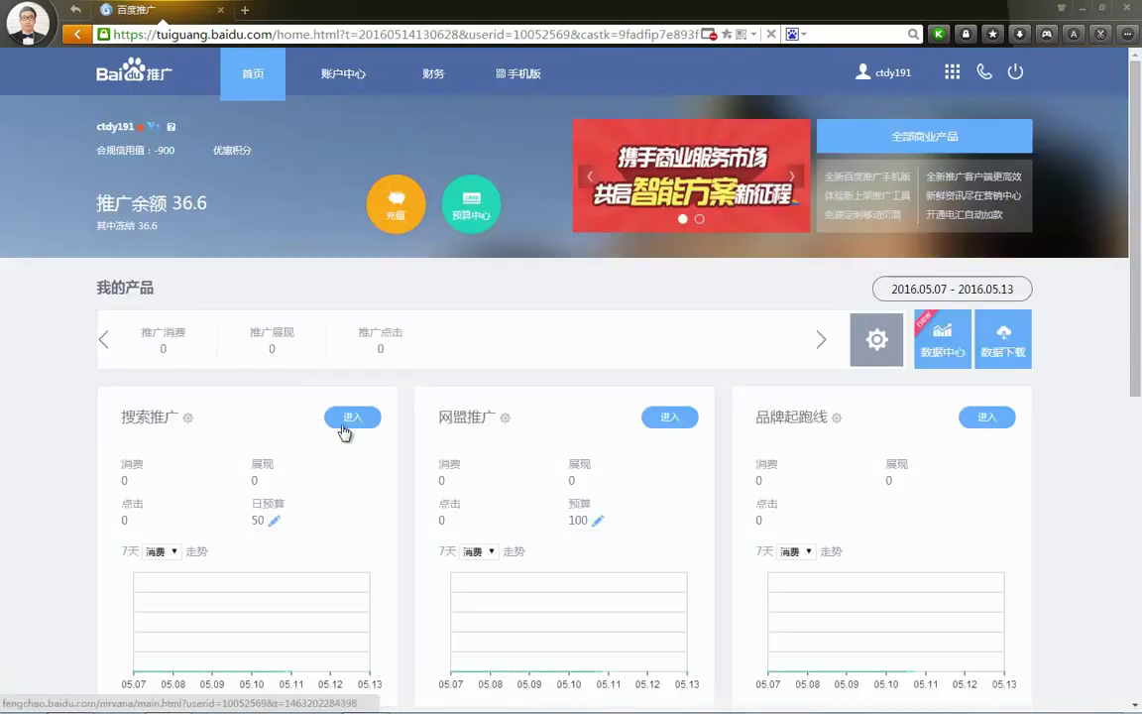
# Enter 搜索推广, open the 附加创意 view under 推广管理 and mark its heading with the annotation pen.
pyautogui.click(343, 425)
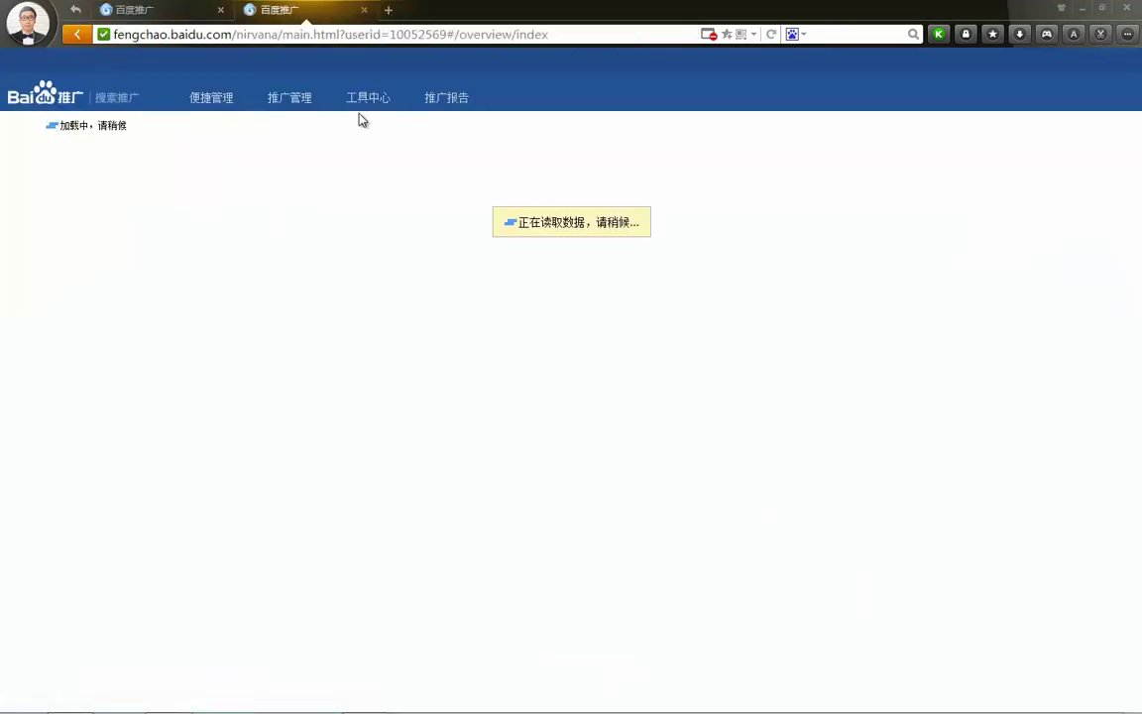
pyautogui.click(291, 99)
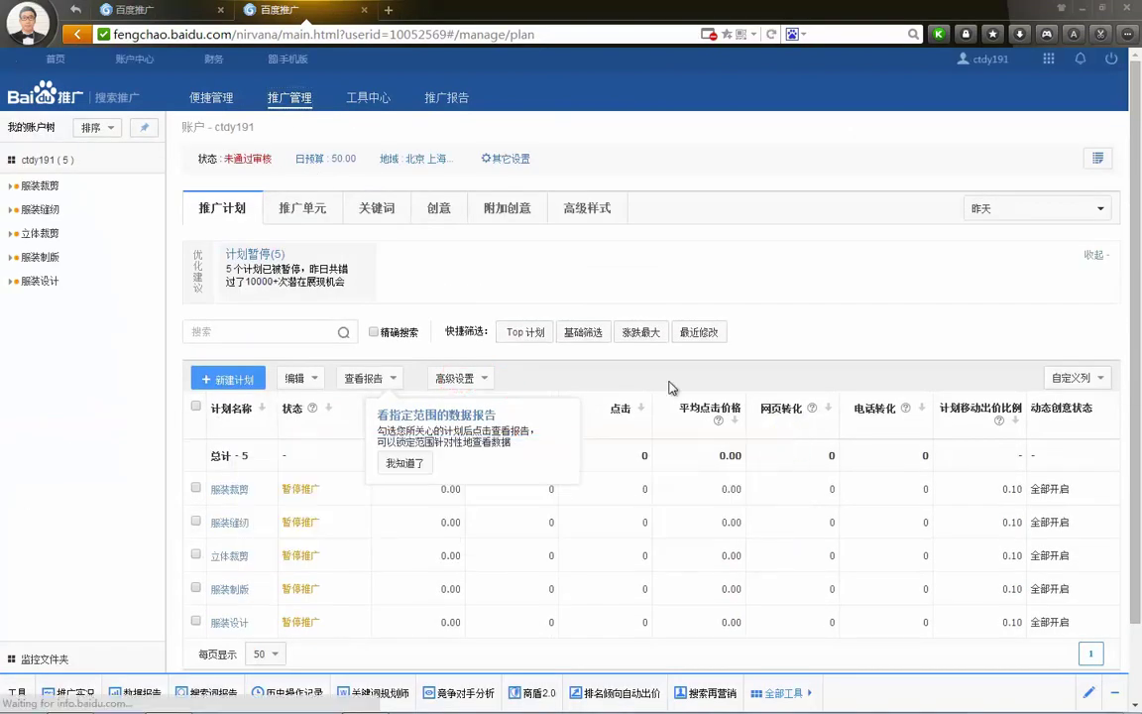
pyautogui.click(508, 210)
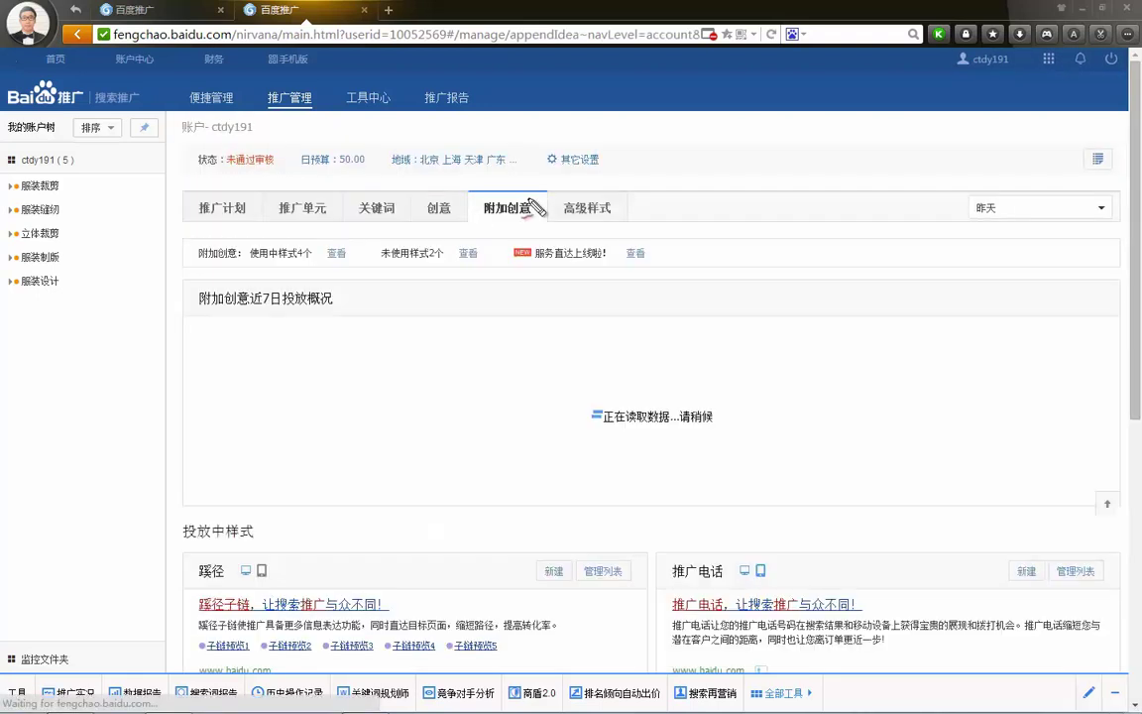
pyautogui.moveTo(500, 180)
pyautogui.mouseDown()
pyautogui.moveTo(585, 241)
pyautogui.moveTo(476, 166)
pyautogui.mouseUp()
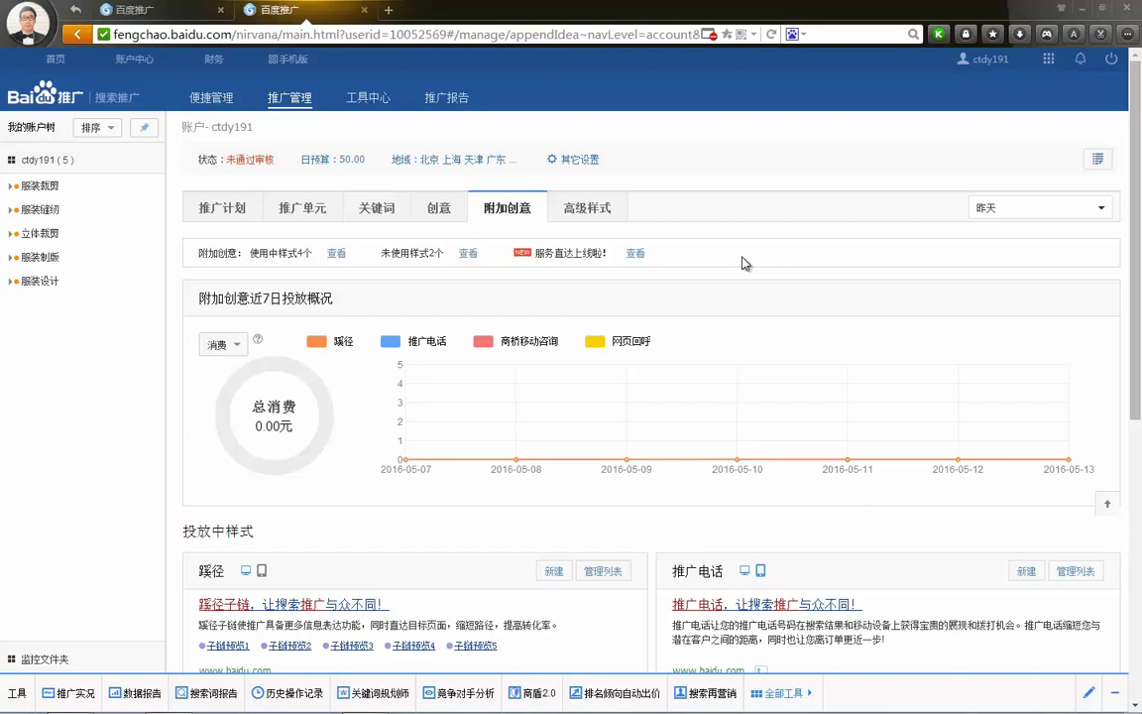
# Examine the 投放中样式 section, mark the 蹊径 and 推广电话 styles with the annotation pen and clear the marks.
pyautogui.scroll(-2, 745, 265)
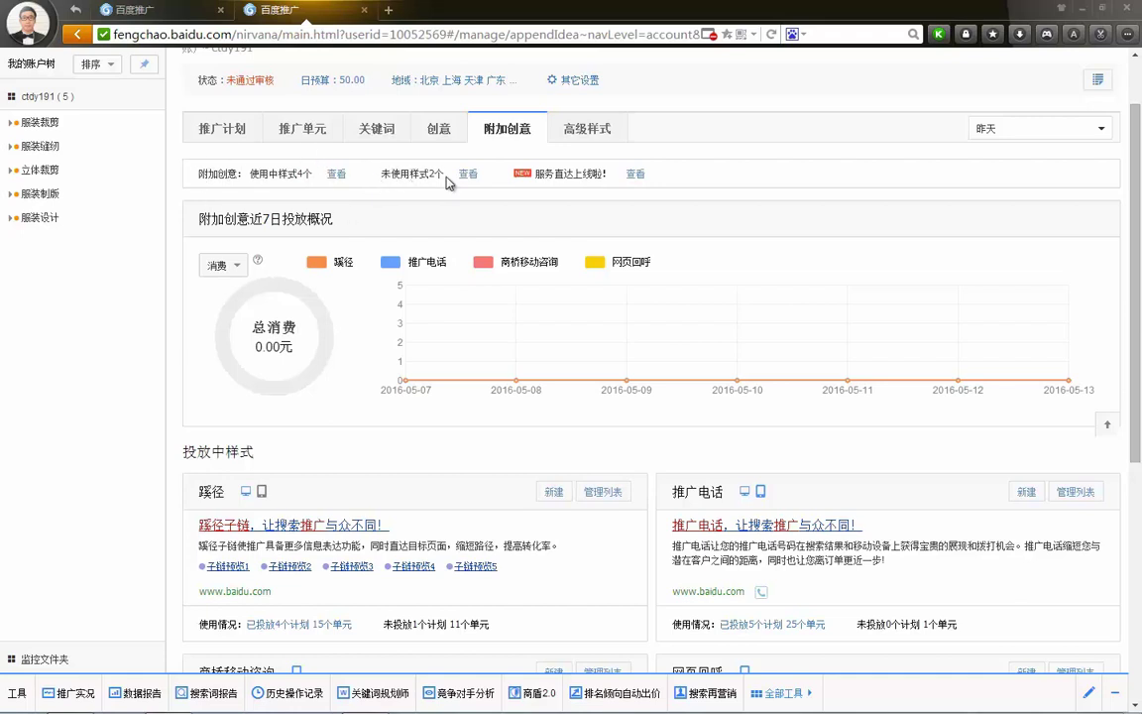
pyautogui.scroll(-4, 833, 300)
pyautogui.scroll(-2, 832, 301)
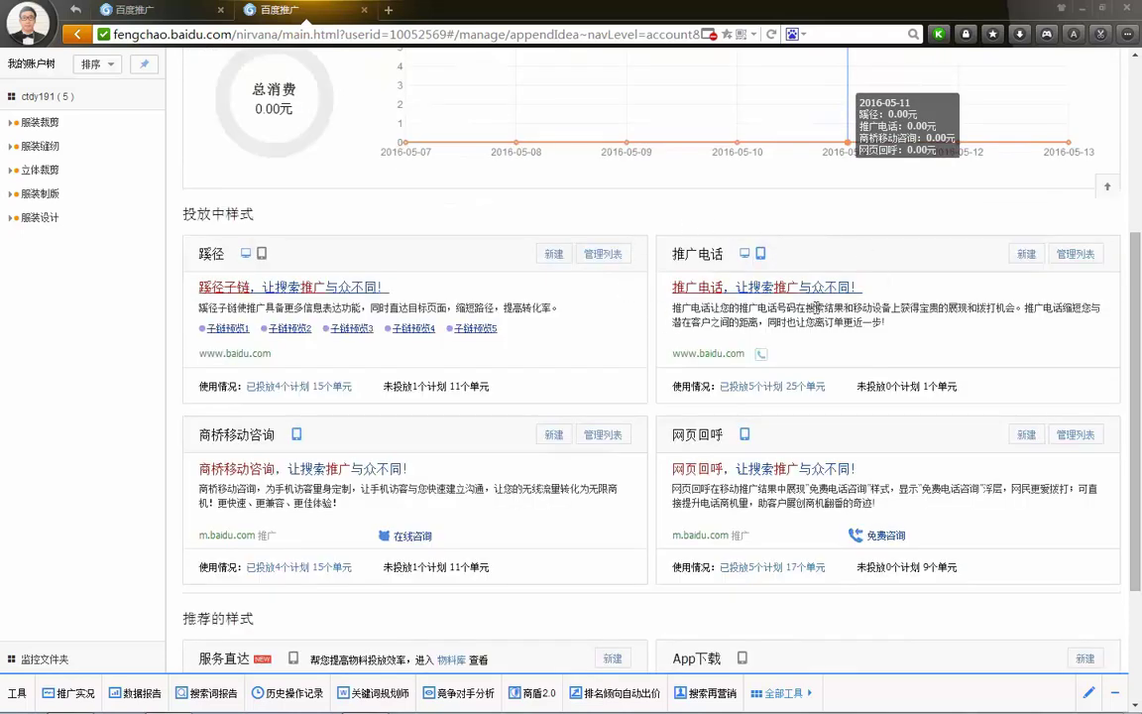
pyautogui.moveTo(606, 323); pyautogui.dragTo(619, 319)
pyautogui.moveTo(746, 347); pyautogui.dragTo(759, 334)
pyautogui.press('Escape')
# Show the mobile preview of the 推广电话 style, annotate its 电话咨询 button and surrounding details, and clear the marks.
pyautogui.click(760, 253)
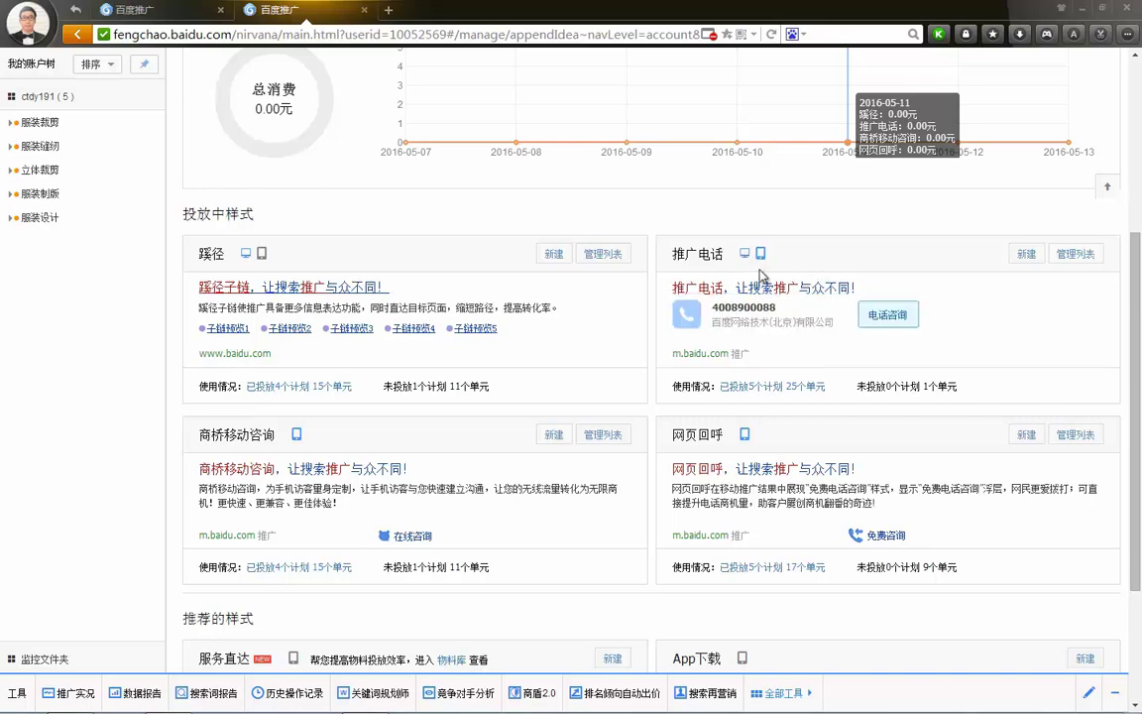
pyautogui.hotkey('ctrl', '2')
pyautogui.moveTo(851, 303); pyautogui.dragTo(902, 303)
pyautogui.moveTo(823, 255)
pyautogui.mouseDown()
pyautogui.moveTo(676, 296)
pyautogui.moveTo(699, 297)
pyautogui.mouseUp()
pyautogui.press('Escape')
# Show the mobile preview of the 蹊径 style and review the remaining styles, including 服务直达 and App下载.
pyautogui.scroll(-1, 795, 373)
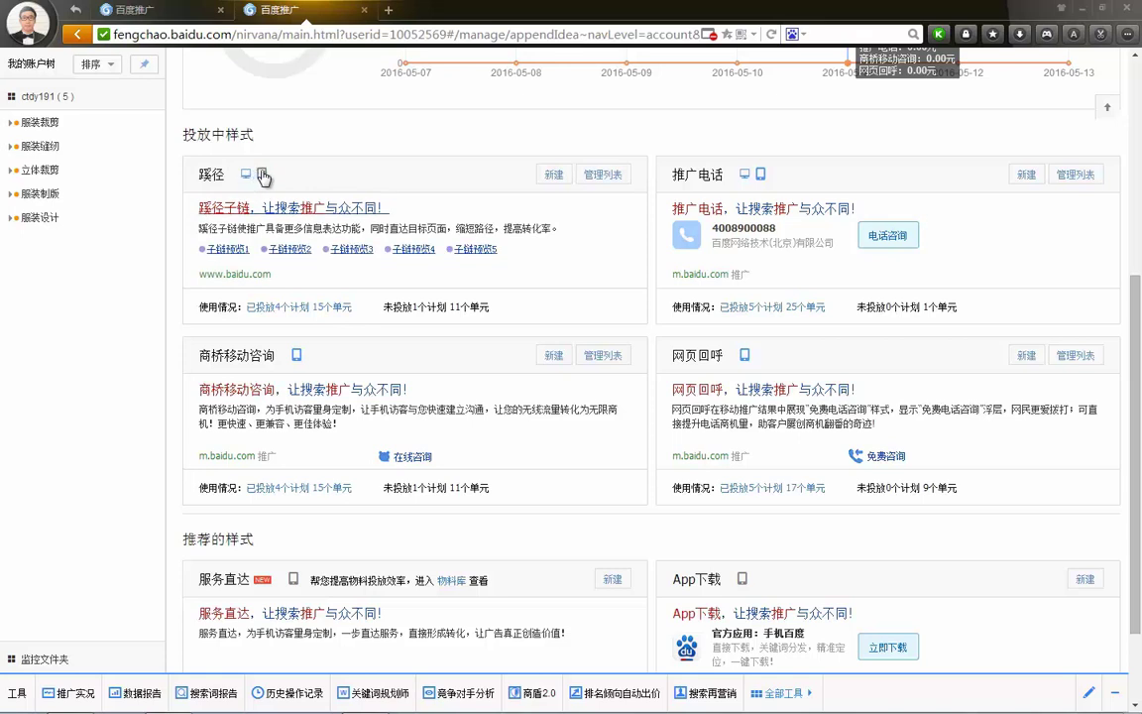
pyautogui.scroll(-3, 545, 233)
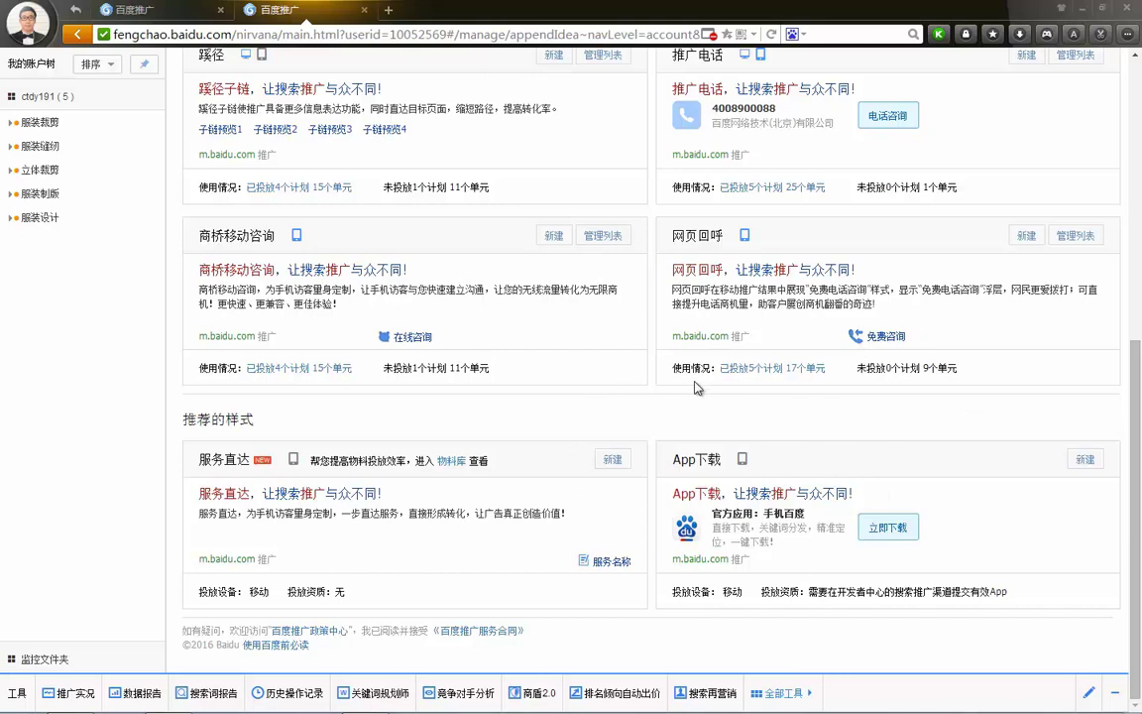
pyautogui.scroll(5, 602, 448)
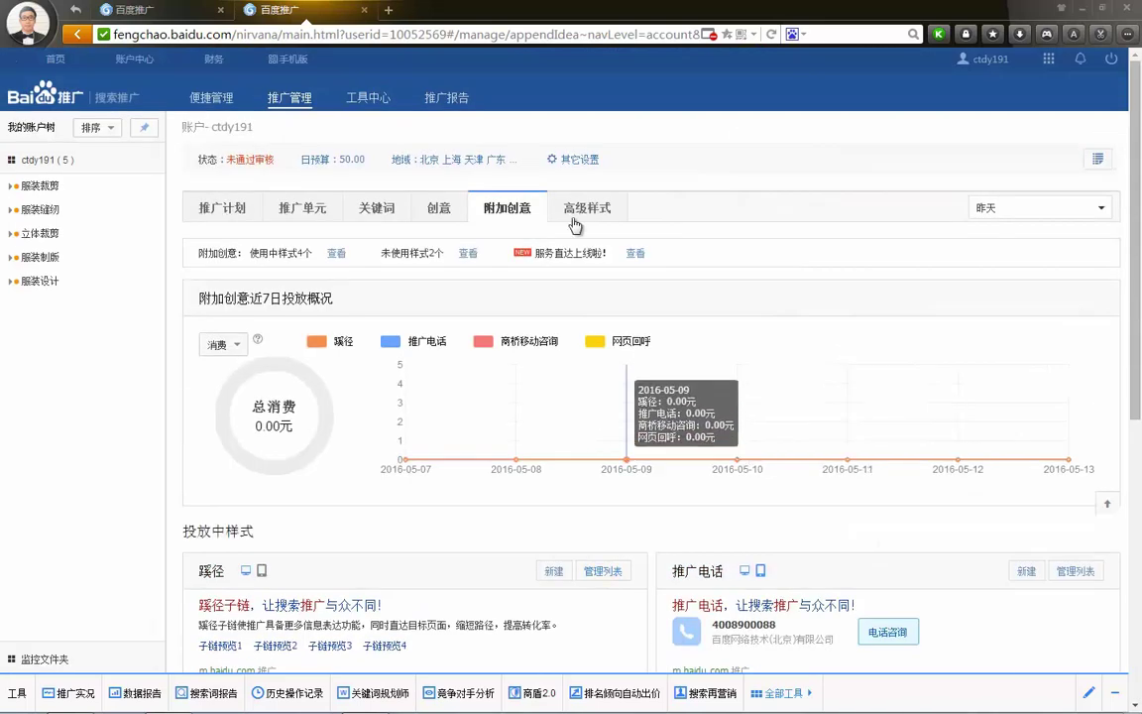
# View the account's 高级样式 page, and close it along with the search promotion page to return to the account home page.
pyautogui.click(585, 208)
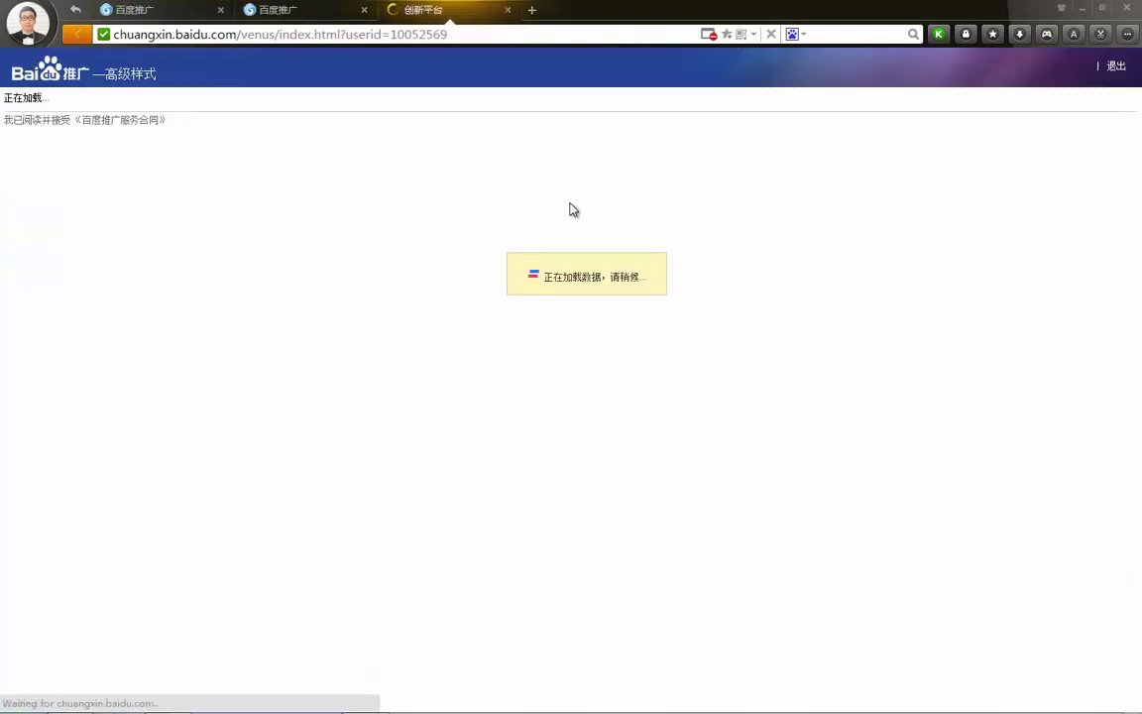
pyautogui.click(365, 11)
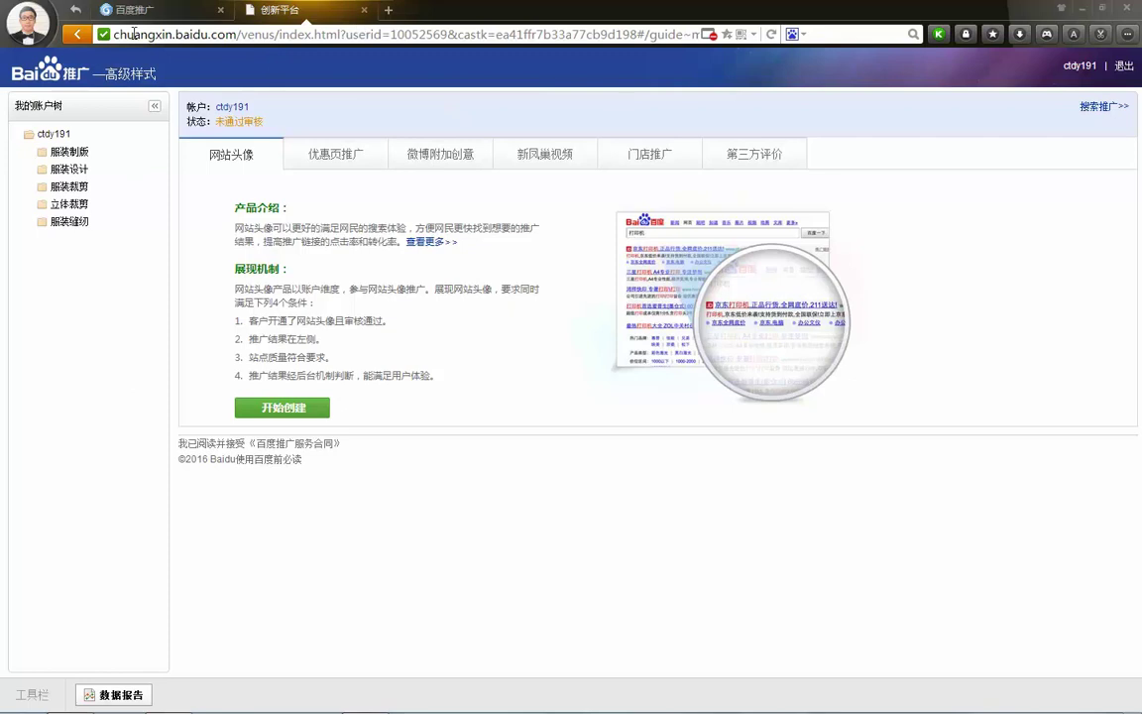
pyautogui.click(364, 10)
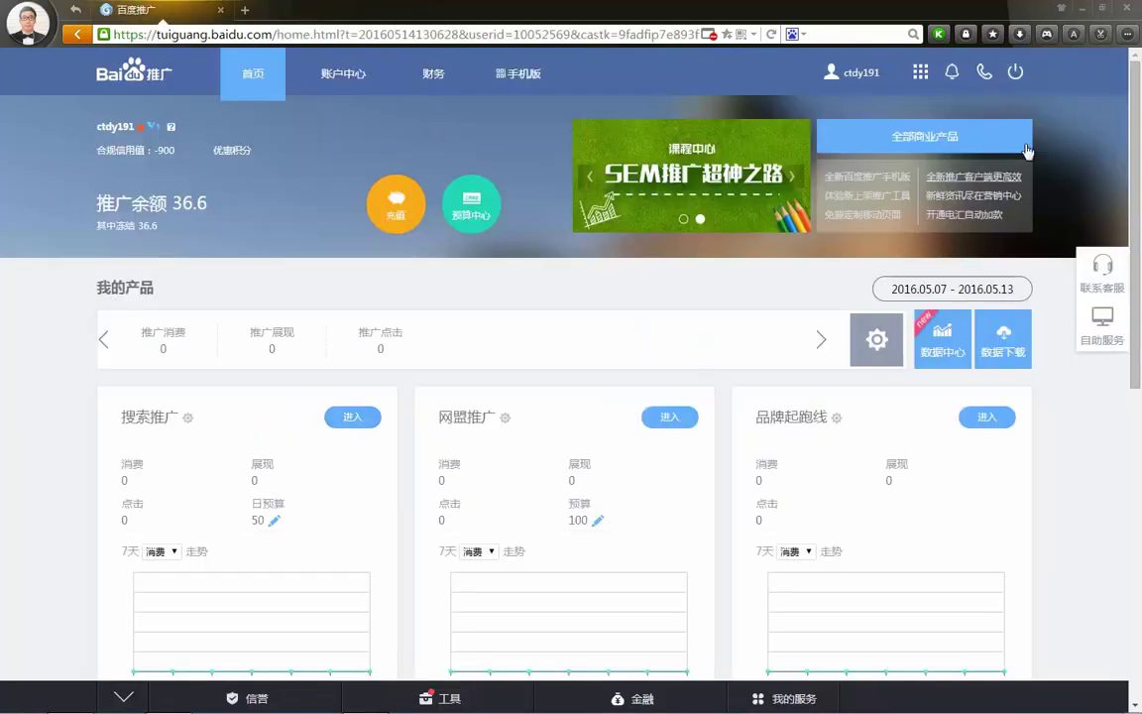